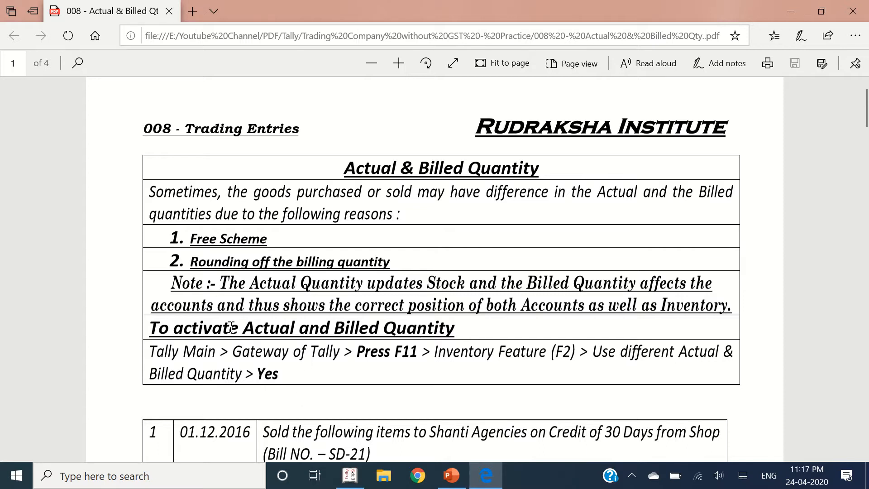
Read the PDF instructions for activating actual and billed quantity, marking the heading and the feature path
drag(223, 328, 473, 329)
click(473, 329)
drag(153, 328, 491, 326)
click(388, 380)
drag(353, 351, 186, 374)
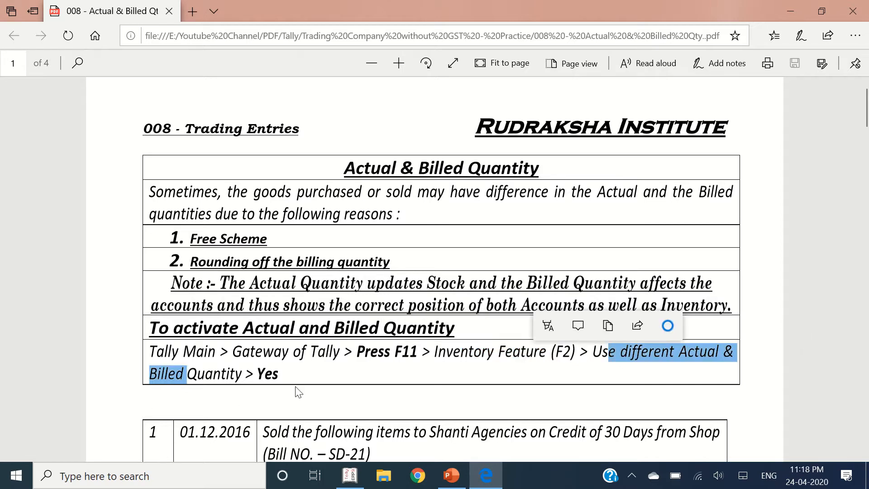
Switch to Tally.ERP 9 and open the Inventory Features of the company Trading Organisation - RPC
key(alt+Tab)
key(Tab)
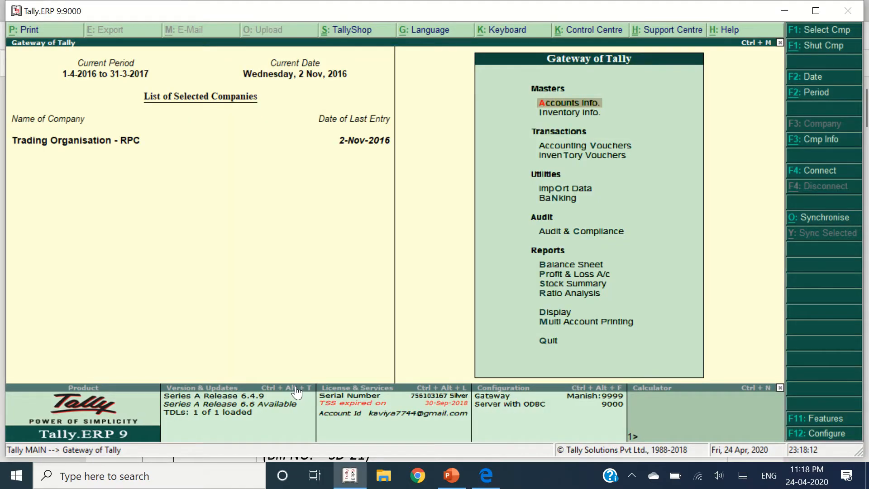
click(831, 415)
key(Return)
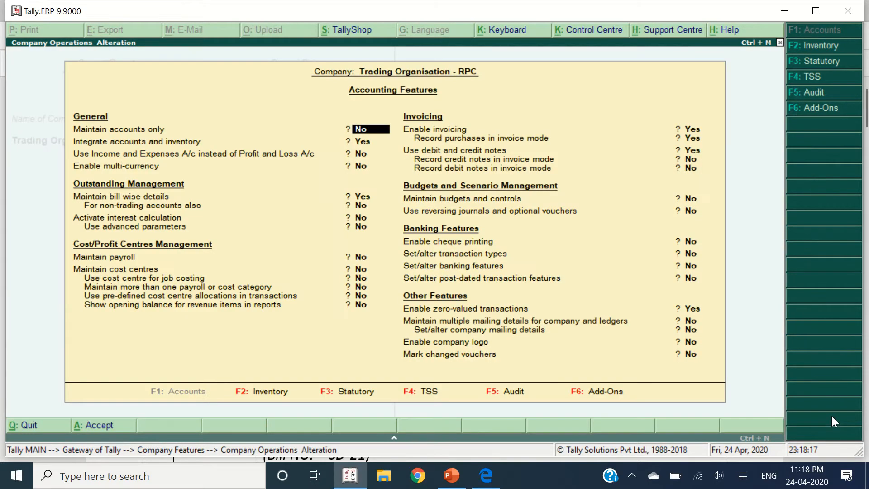
key(Return)
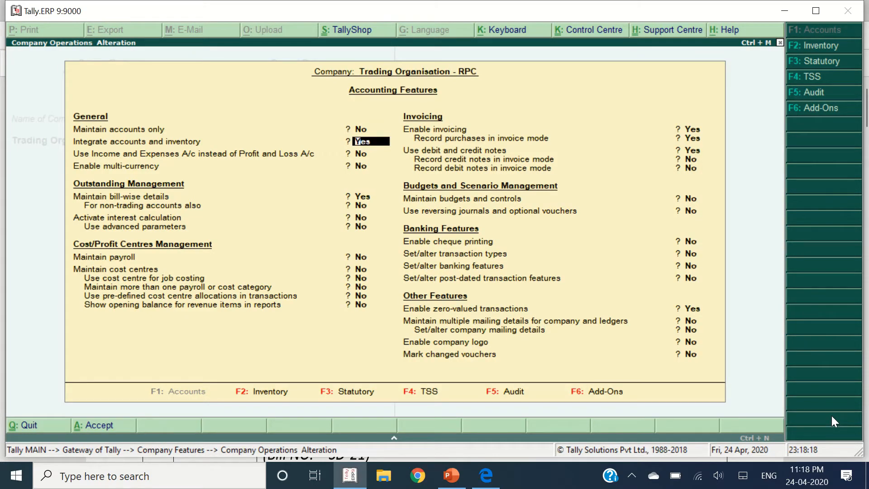
click(261, 392)
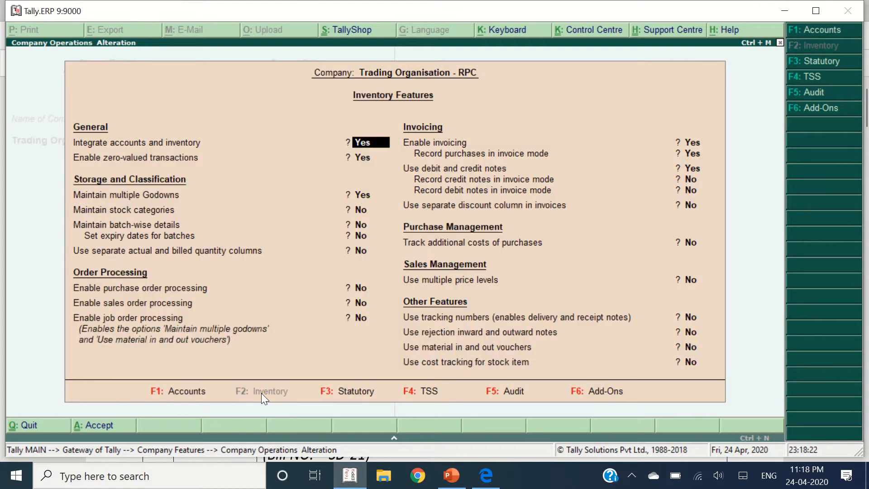
Look through the Inventory Features options for the actual and billed quantity setting
key(Return)
key(Return)
key(Return)
key(Return)
key(Return)
key(Return)
key(Return)
key(Return)
key(Return)
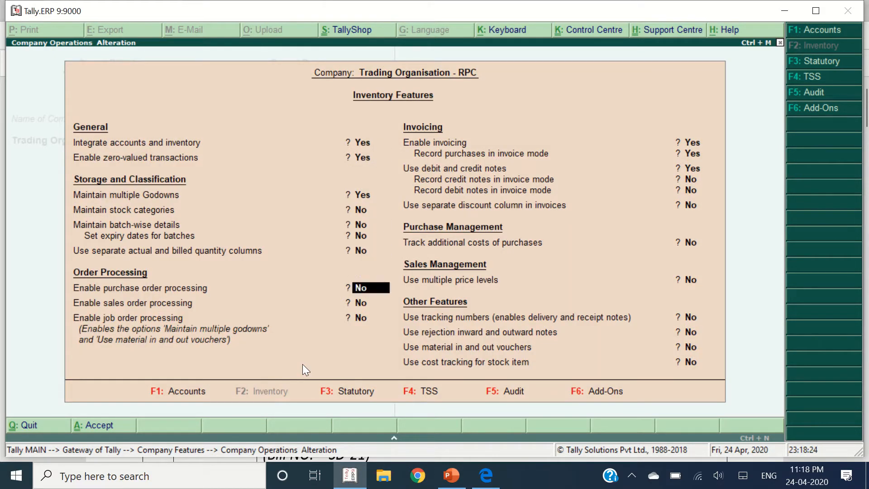
key(Return)
key(Return)
key(Return)
key(Return)
key(Return)
key(Return)
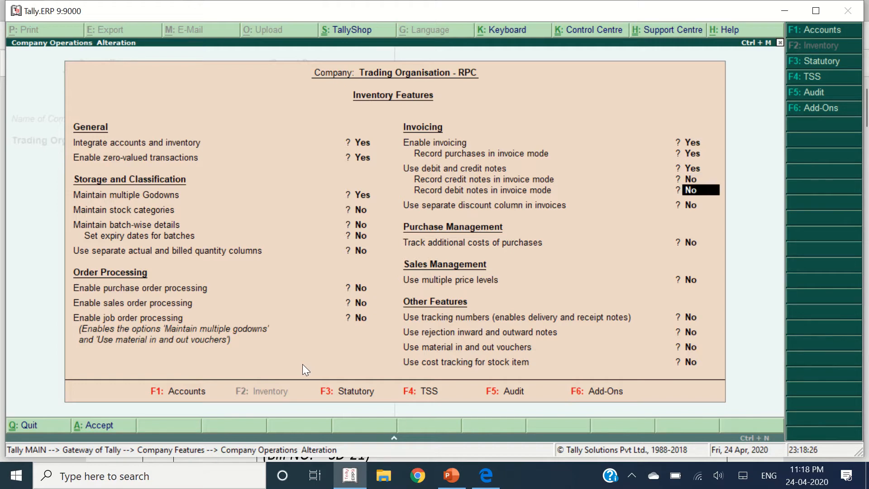
key(Return)
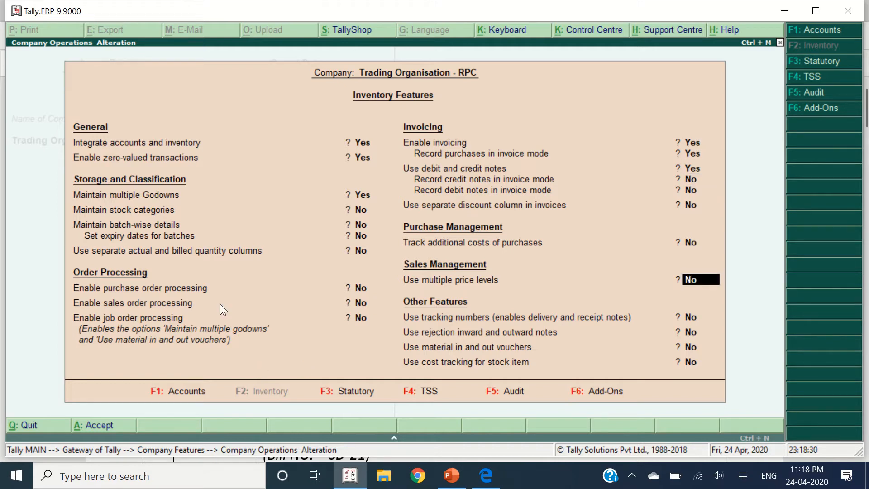
Set "Use separate actual and billed quantity columns" to Yes, save the inventory features and return to the Gateway of Tally
click(200, 248)
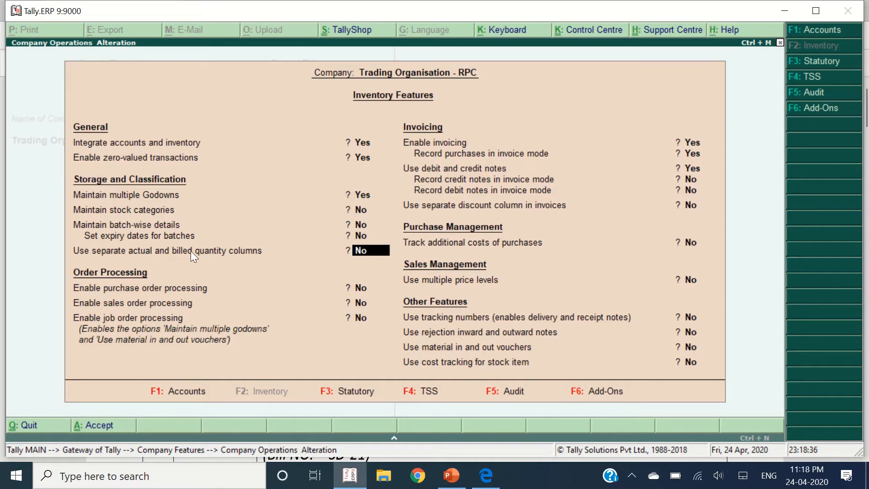
text(y)
key(Return)
key(Return)
key(Return)
key(Return)
key(Return)
key(Return)
key(Return)
key(Return)
key(Return)
key(Return)
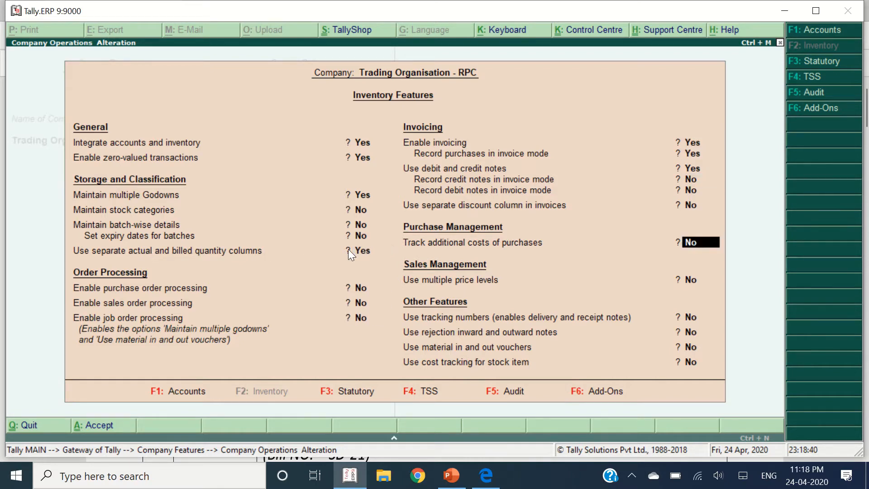
key(Return)
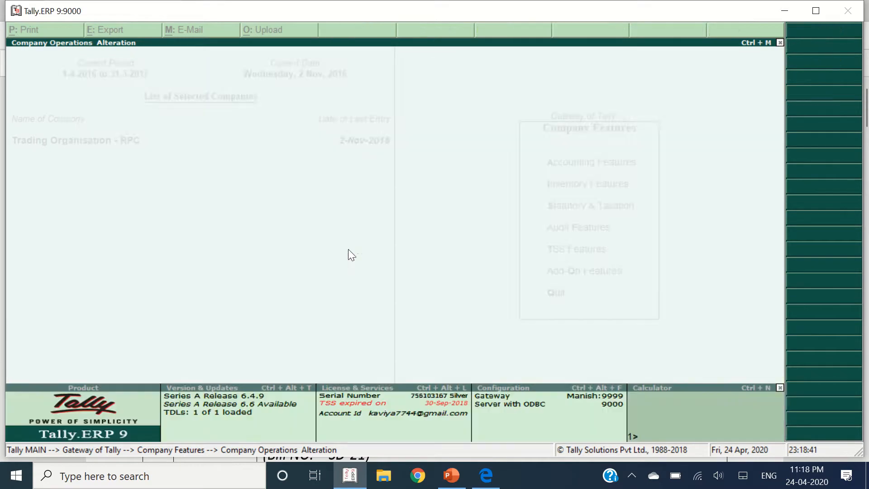
key(Escape)
Switch to the PDF and read the first transaction, the credit sale to Shanti Agencies
key(alt+Tab)
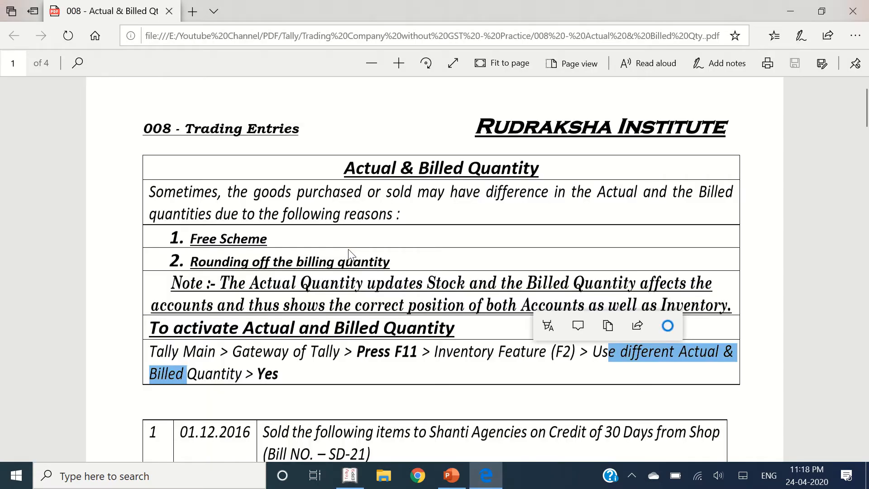
scroll(248, 359, down, 5)
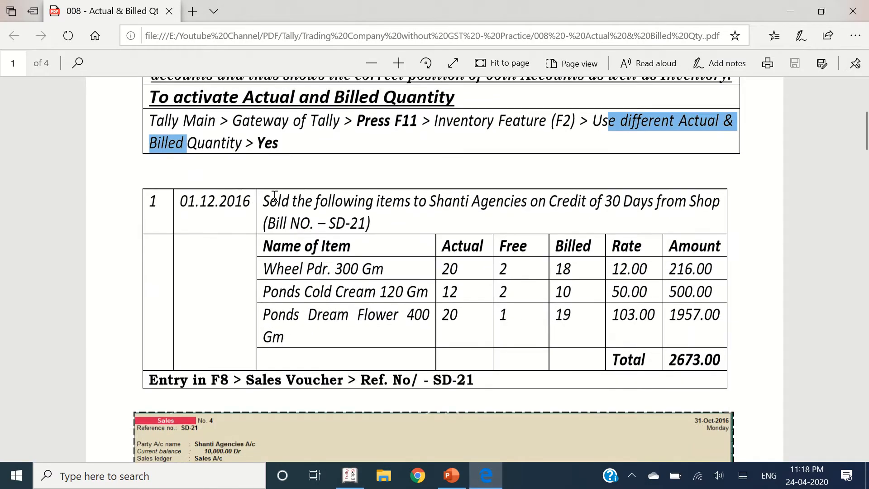
drag(264, 201, 473, 200)
click(477, 199)
Switch to Tally.ERP 9 and start a sales voucher with reference number SD-21, checking the bill number in the PDF
key(alt+Tab)
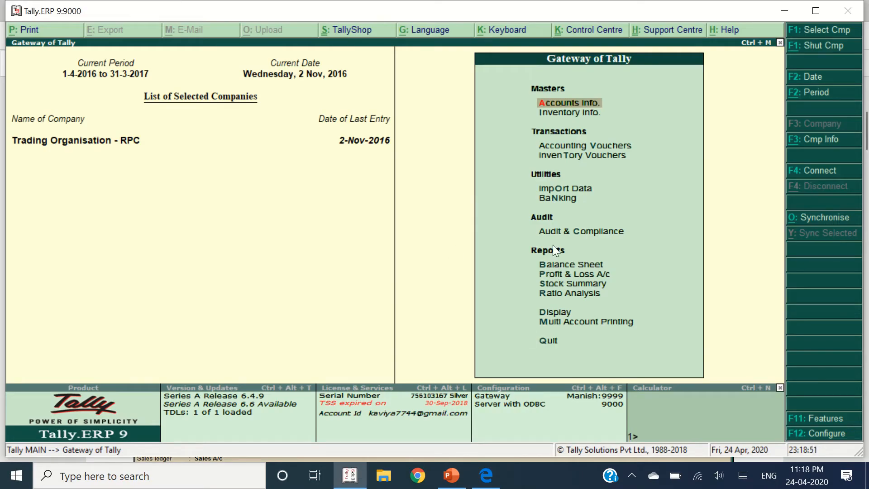
key(Down)
key(Down)
key(Return)
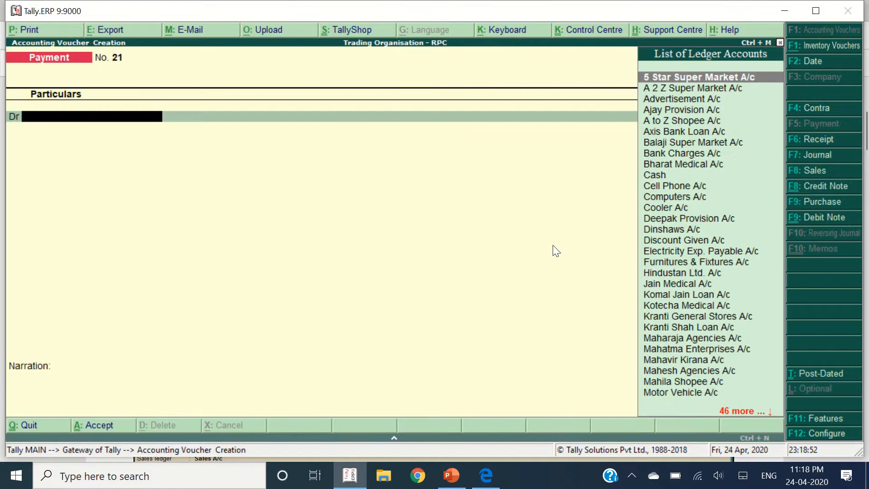
click(827, 169)
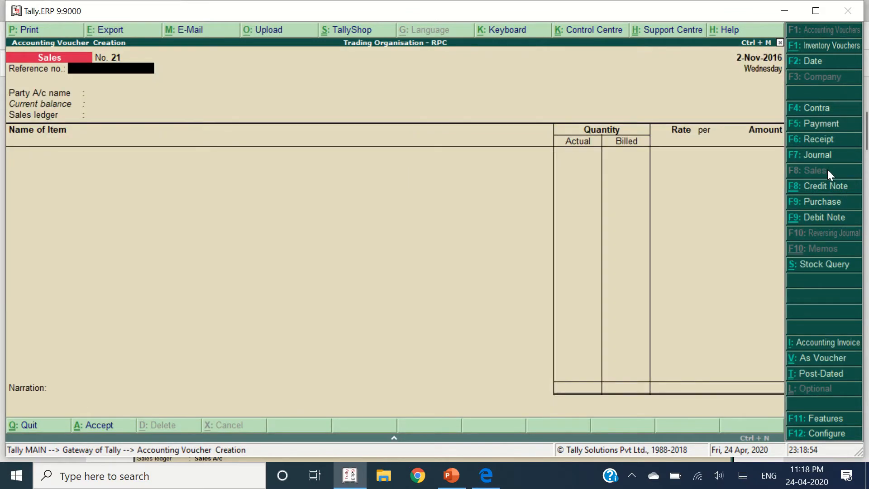
key(alt+Tab)
key(alt+Tab)
text(SD-21)
key(Return)
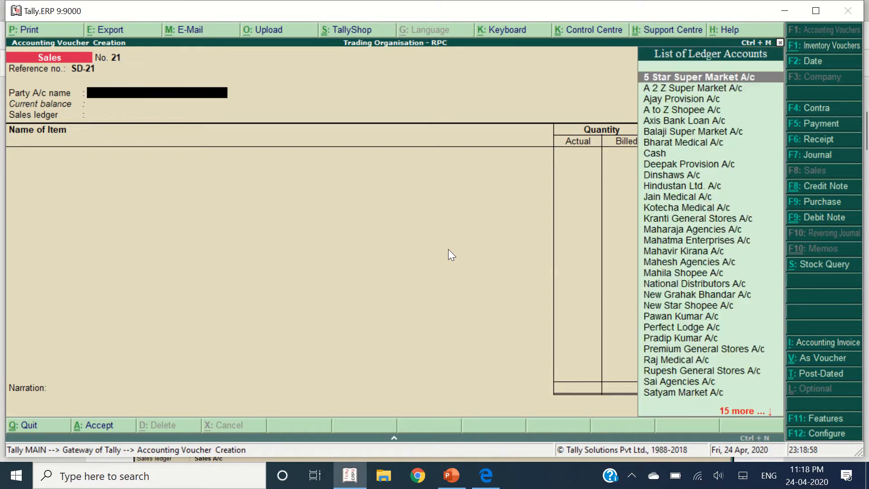
Set the voucher's party account to Shanti Agencies A/c and its sales ledger to Sales A/c
text(Shanti)
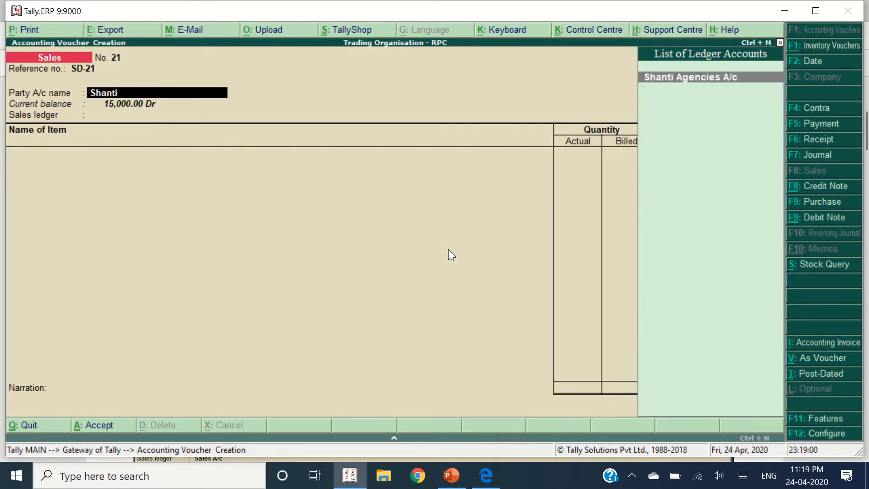
key(Return)
key(Return)
key(Return)
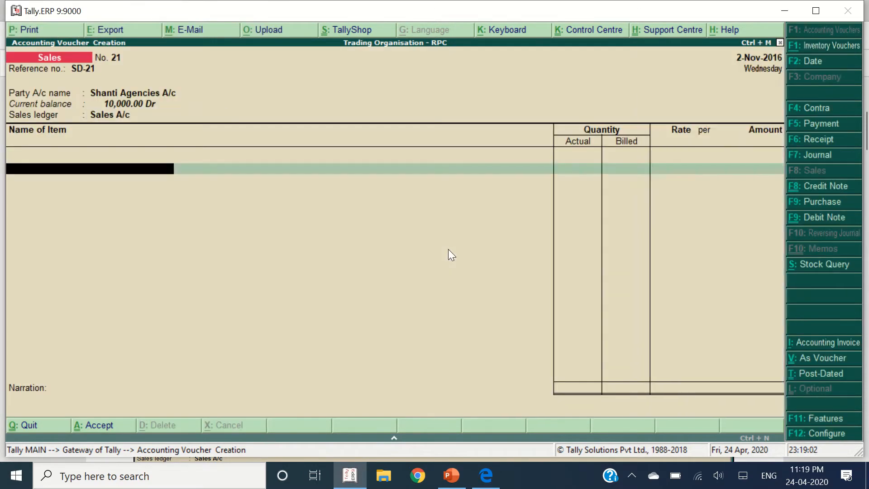
Add Wheel Powder 300 GM as the first voucher item and allocate it to the Shop godown
key(alt+Tab)
key(alt+Tab)
text(whe)
key(Down)
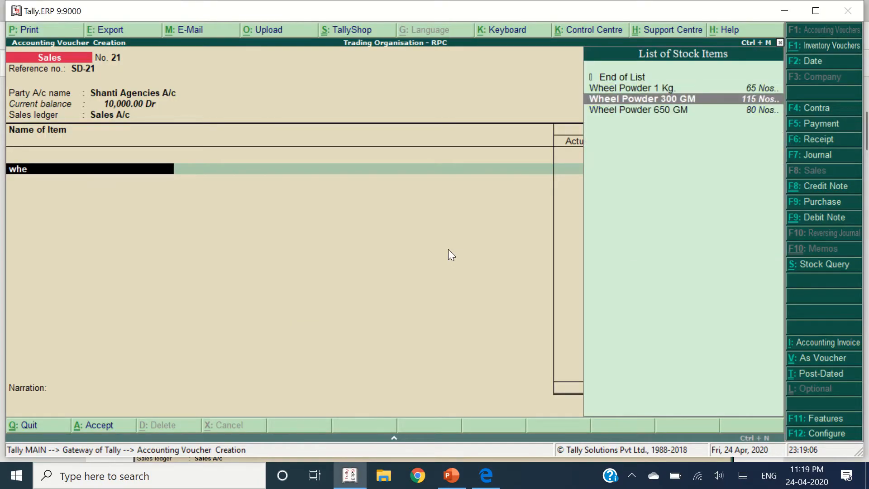
key(Return)
key(alt+Tab)
key(alt+Tab)
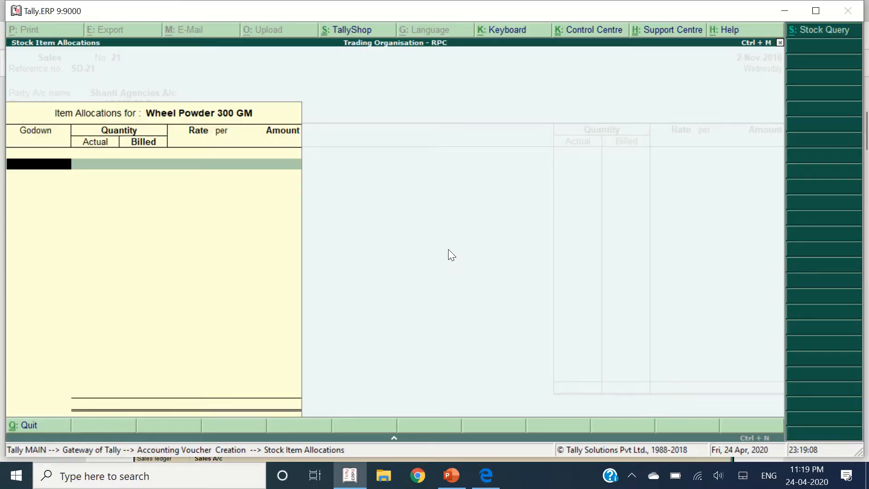
text(s)
key(Return)
Using the PDF figures, enter 20 actual and 18 billed for Wheel Powder 300 GM, accepting the 12.00 rate
key(alt+Tab)
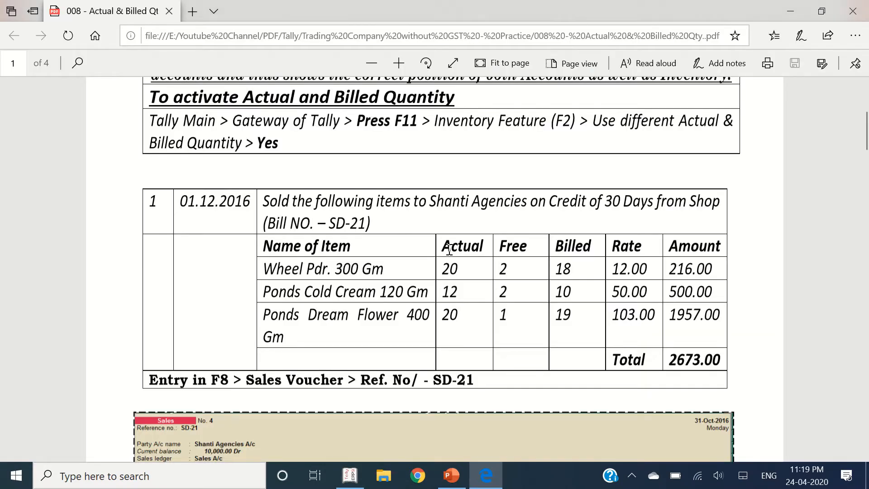
drag(459, 270, 446, 268)
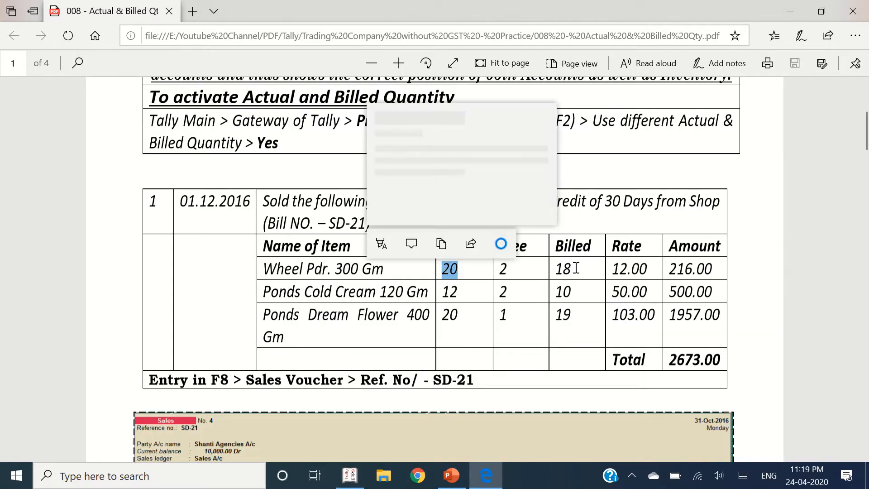
drag(577, 269, 501, 270)
key(alt+Tab)
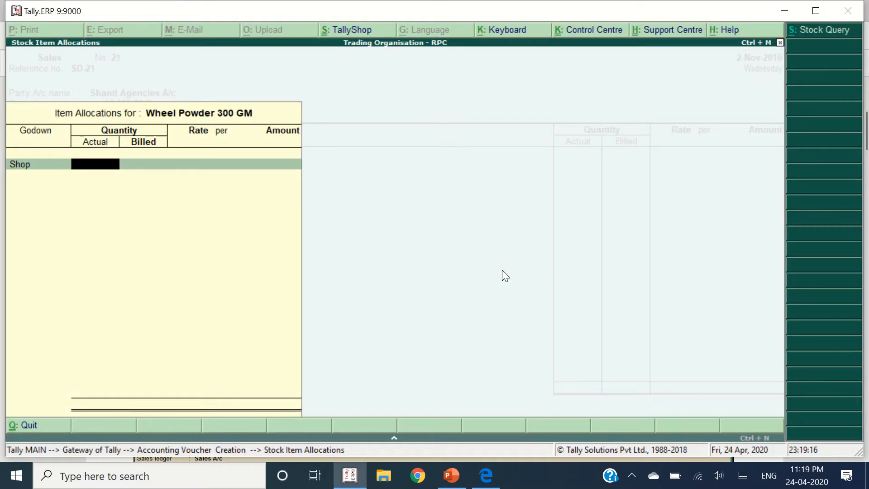
text(20)
key(Return)
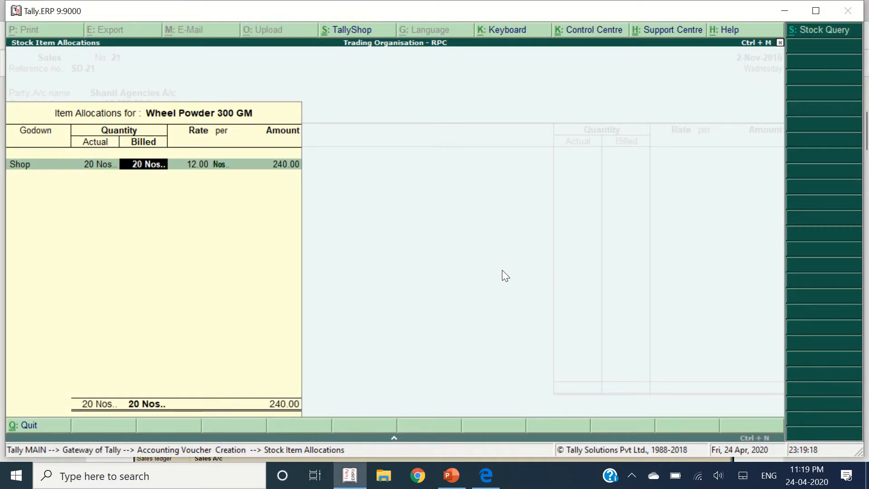
text(18)
key(Return)
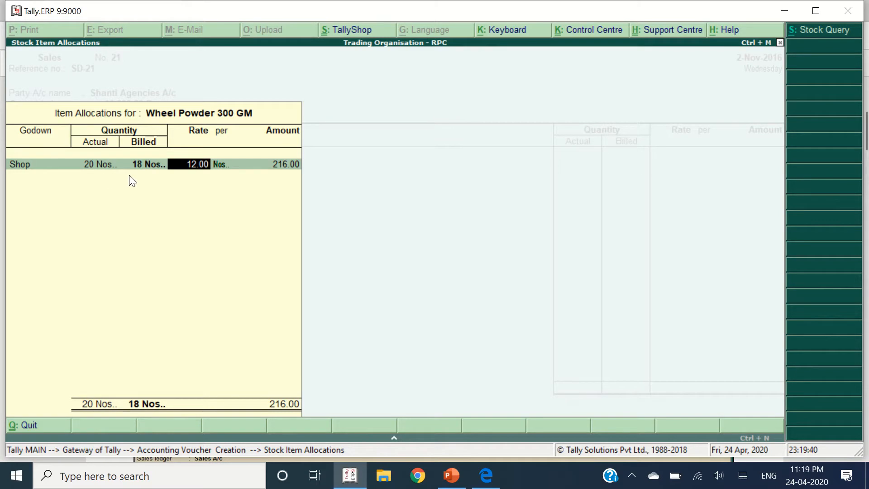
key(Return)
key(Return)
key(Return)
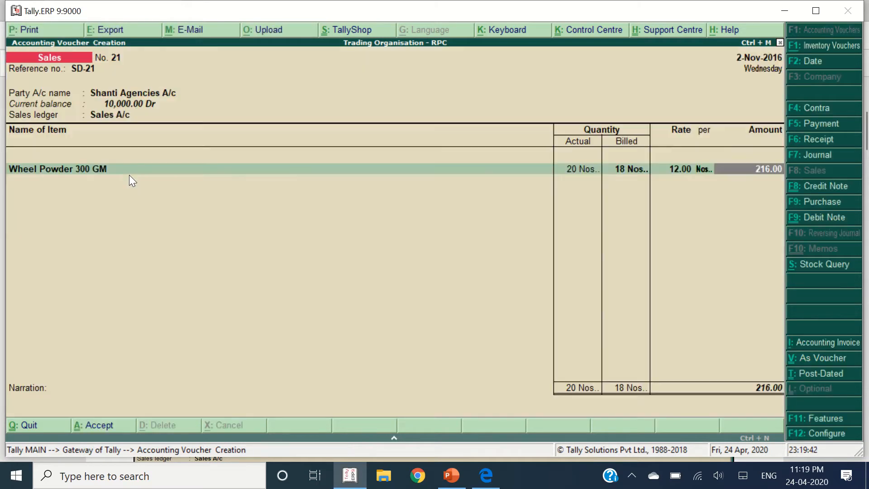
key(Return)
Add Ponds Cold Cream 120 GM as the second voucher item and allocate it to the Shop godown
key(alt+Tab)
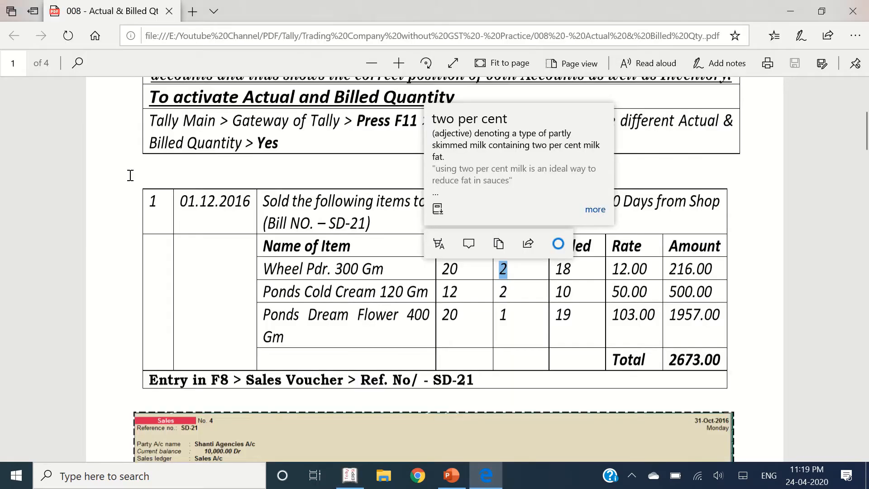
click(313, 292)
key(alt+Tab)
text(Pon)
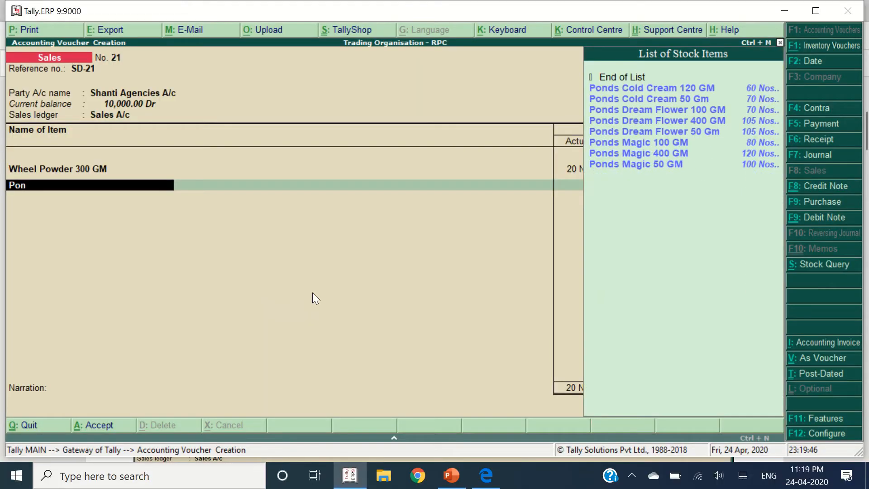
text(ds c)
key(Return)
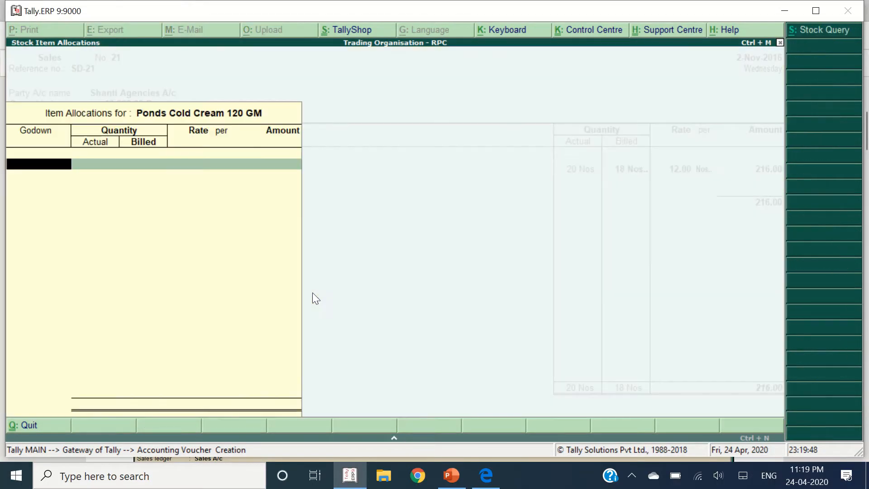
text(W)
key(BackSpace)
key(Return)
Using the PDF figures, enter 12 actual and 10 billed for Ponds Cold Cream 120 GM, accepting the 50.00 rate
key(alt+Tab)
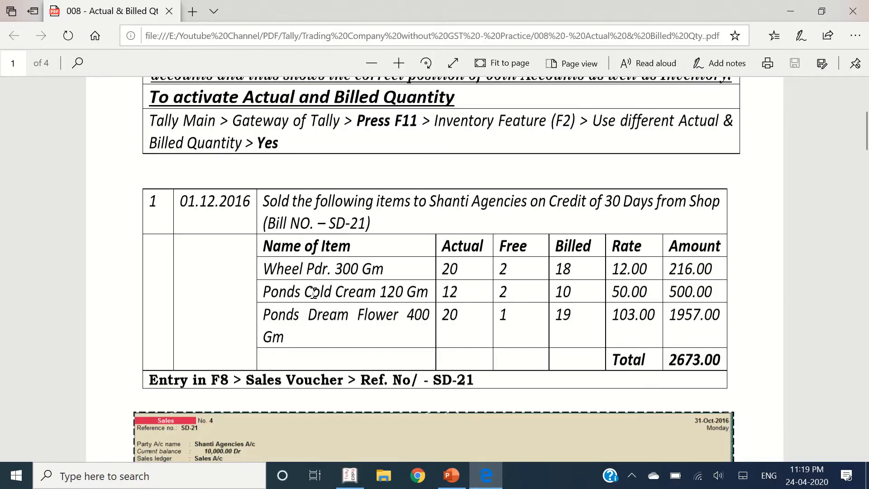
key(alt+Tab)
text(12)
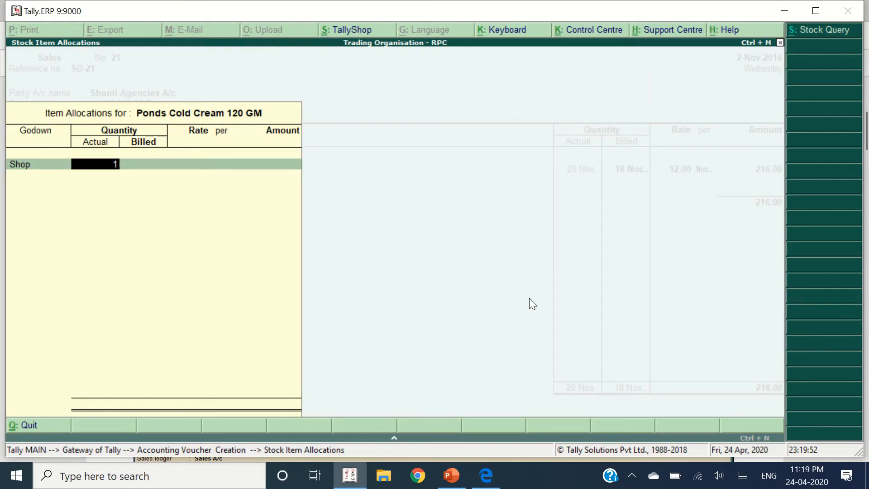
key(Return)
text(10)
key(Return)
key(Return)
key(Return)
key(Return)
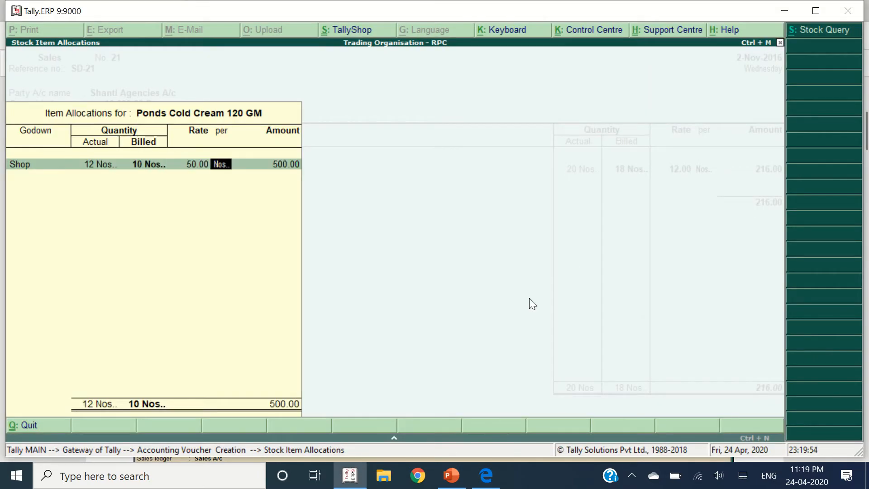
key(Return)
key(Return)
Following the PDF, add Ponds Dream Flower 400 GM as the third voucher item and allocate it to the Shop godown
key(alt+Tab)
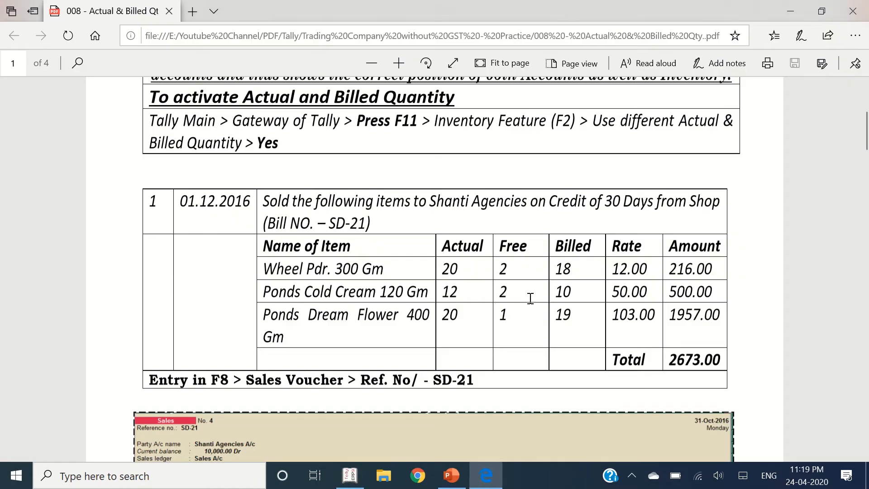
key(alt+Tab)
key(alt+Tab)
key(alt+Tab)
text(Ponds Dre)
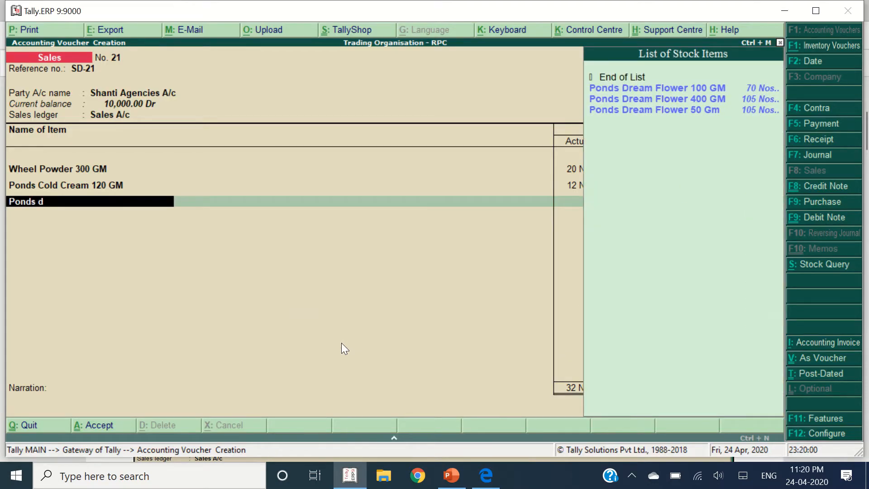
key(Return)
key(Return)
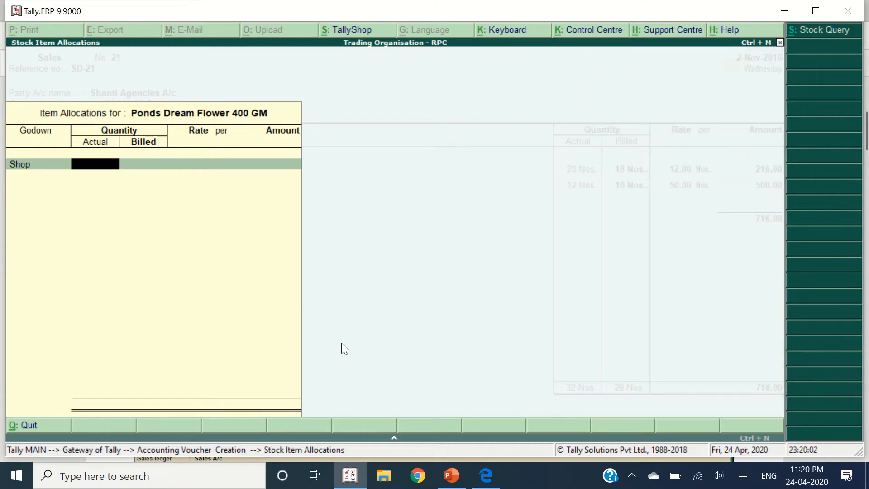
Using the PDF figures, enter 20 actual and 19 billed for Ponds Dream Flower 400 GM, accepting the 103.00 rate
key(alt+Tab)
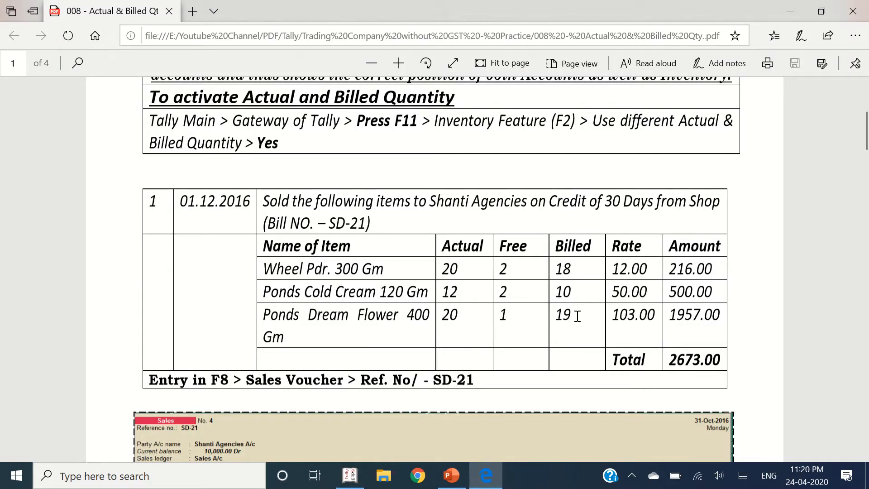
key(alt+Tab)
key(Return)
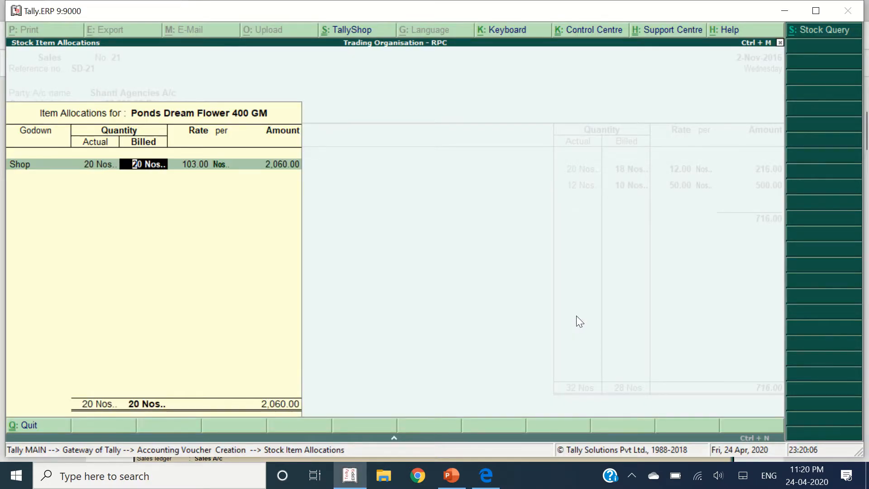
text(19)
key(Return)
key(Return)
key(Return)
key(Return)
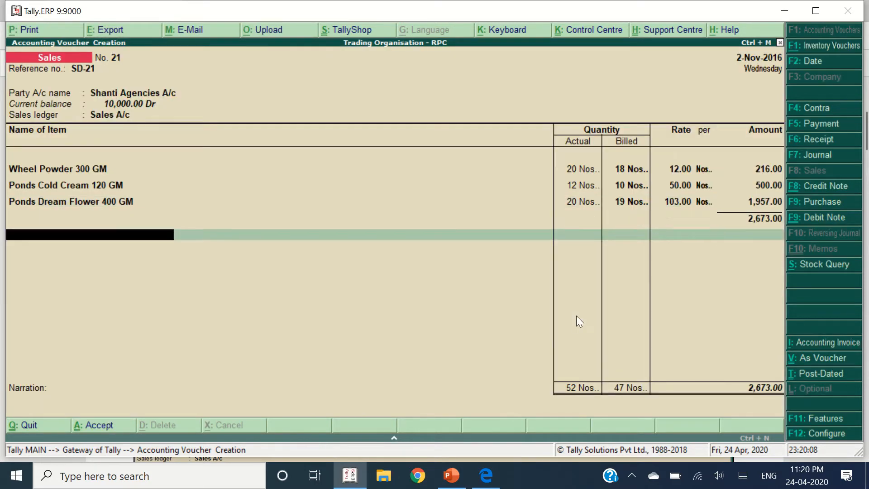
Check the voucher total against the PDF and end the item list to reach the bill-wise details
key(alt+Tab)
drag(678, 358, 723, 360)
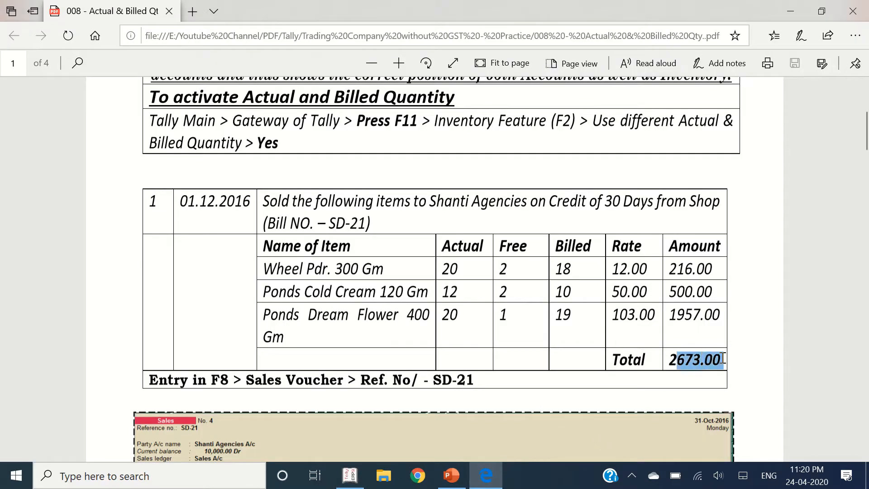
key(alt+Tab)
key(Return)
key(Return)
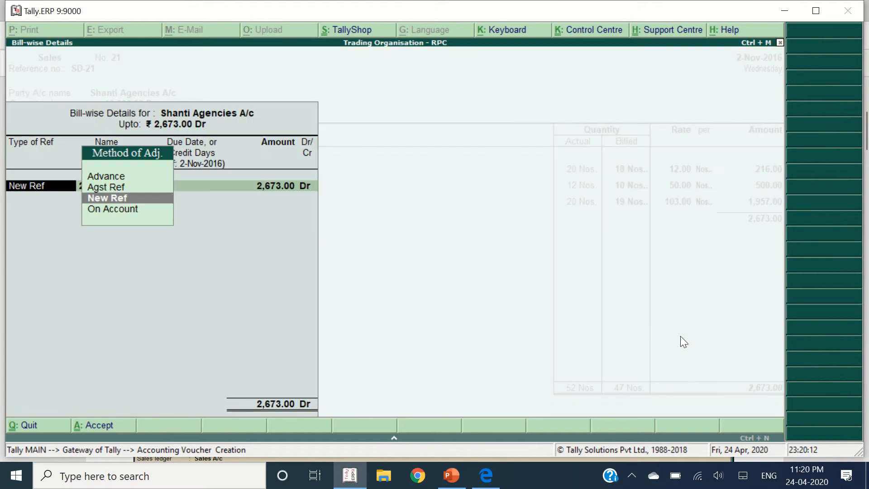
Allocate the full amount for Shanti Agencies A/c to new reference SD-21 and finish the voucher
key(Return)
text(SD-2)
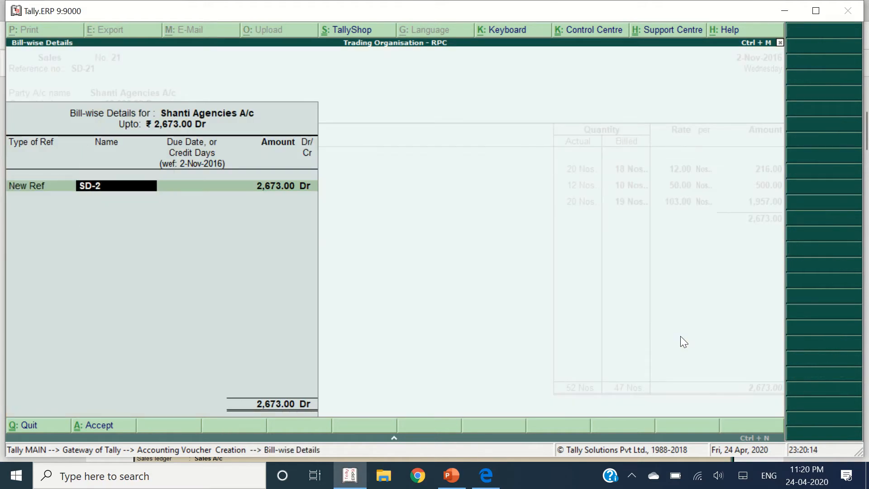
text(1)
key(Return)
key(Return)
key(Return)
key(Return)
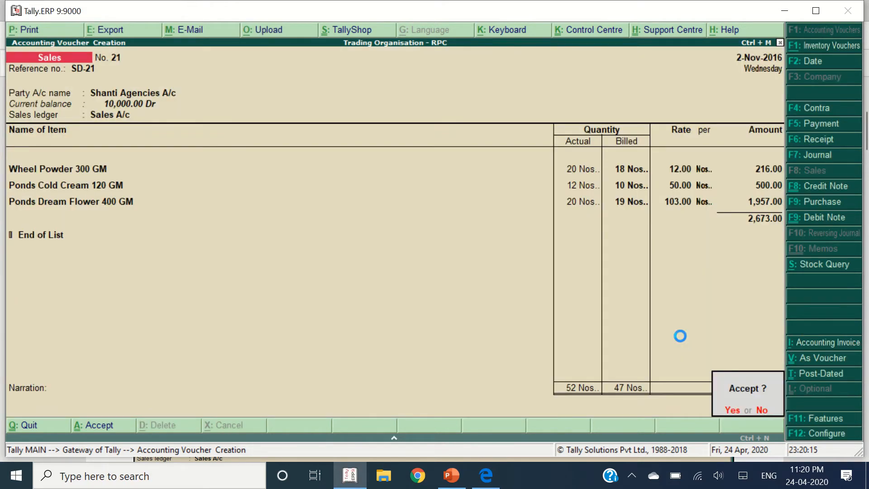
Reopen the saved SD-21 sales voucher and change its date to 1-12-2016 as given in the PDF
key(alt+Tab)
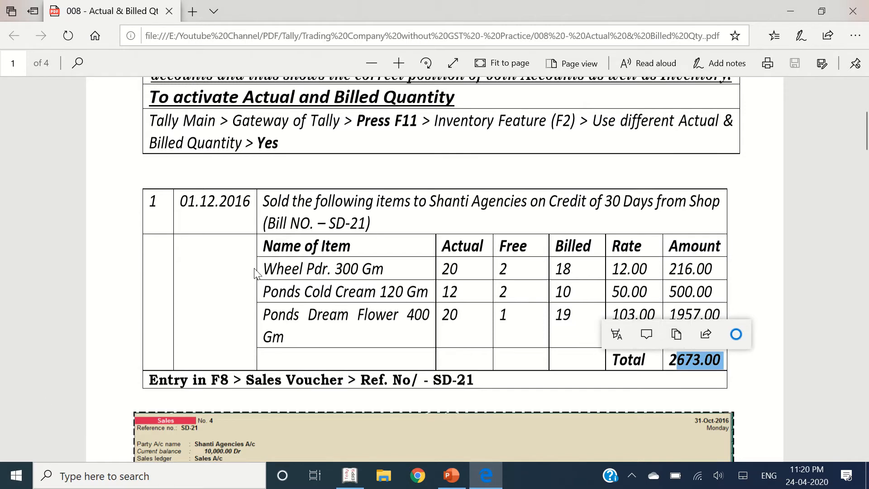
drag(244, 192, 198, 201)
key(alt+Tab)
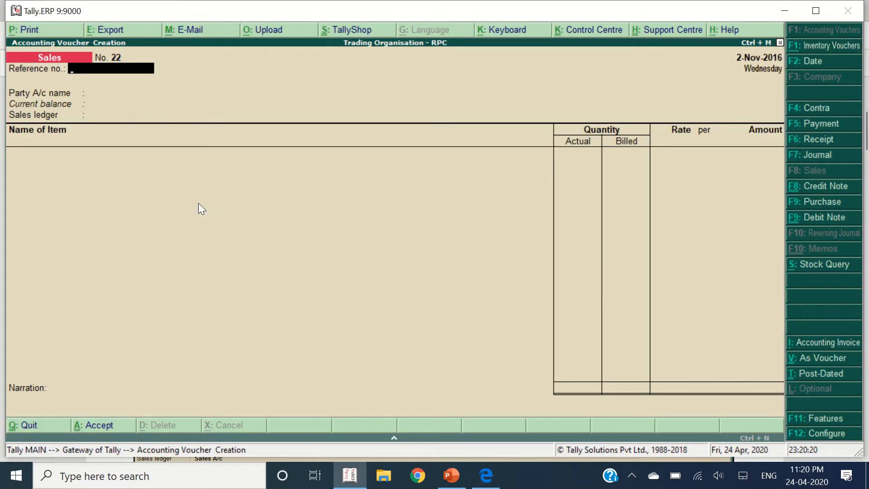
key(Page_Up)
key(F2)
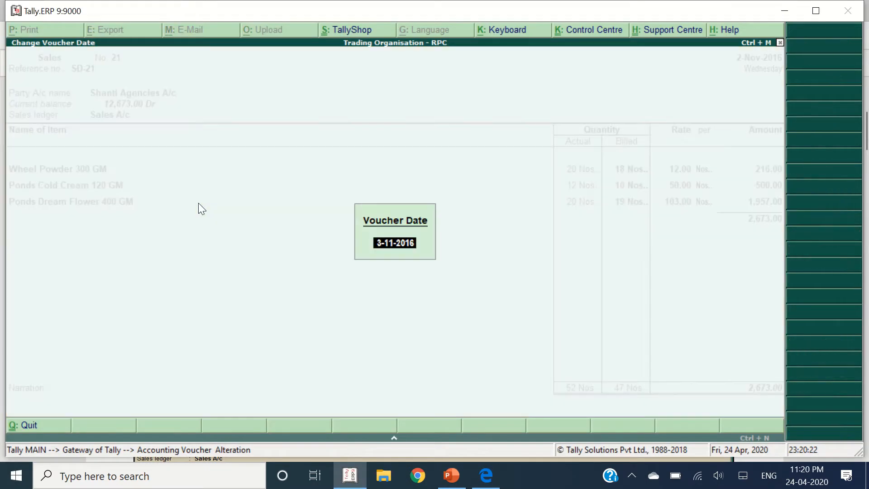
text(1-12)
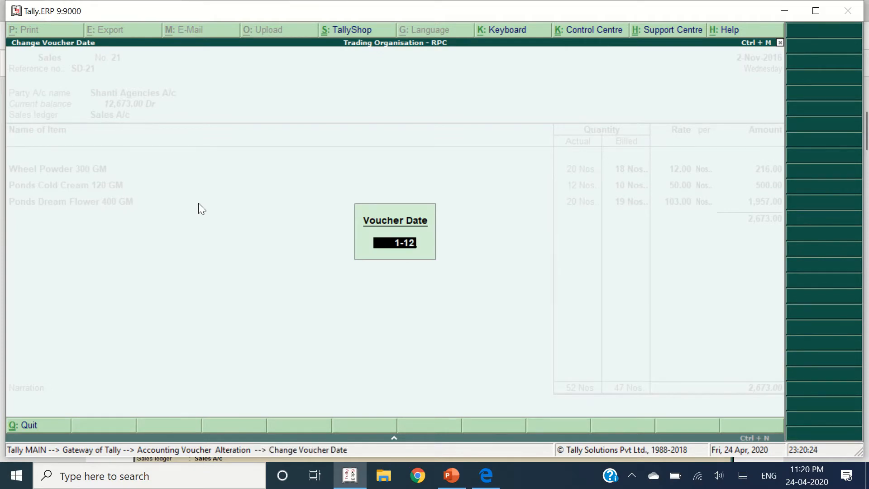
key(Return)
Keep the party, item and bill details of voucher SD-21 as entered and save the altered voucher
key(Return)
key(Return)
key(Return)
key(Return)
key(Return)
key(Return)
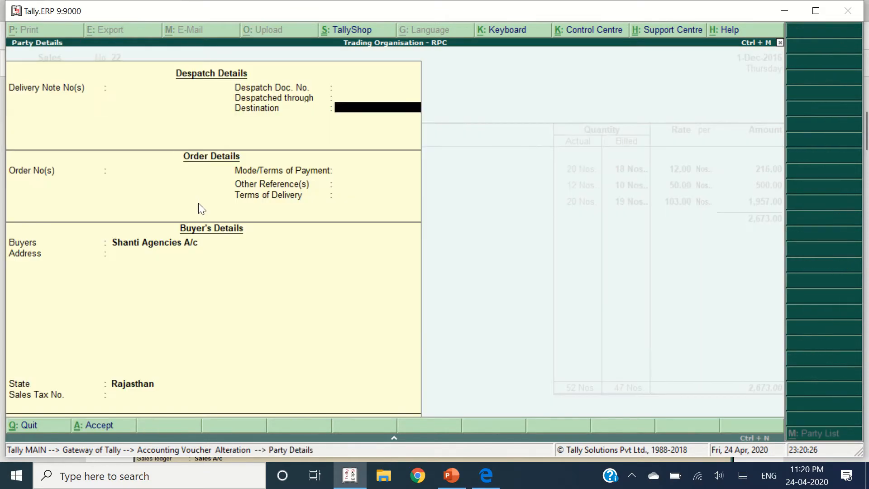
key(Return)
key(Return)
key(Return)
key(Return)
key(Return)
key(Return)
key(Return)
key(Return)
key(Return)
key(Return)
key(Return)
key(Return)
key(Return)
key(Return)
key(Return)
key(Return)
key(Return)
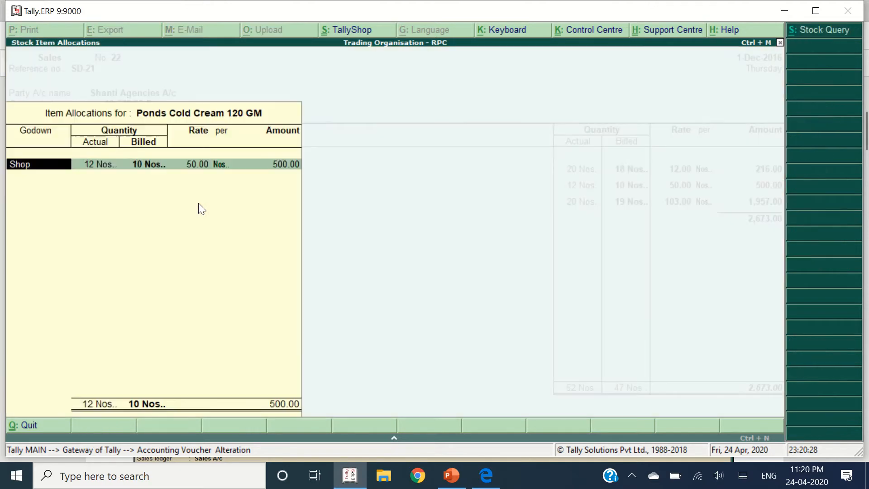
key(Return)
key(Return)
key(Return)
key(Return)
key(Return)
key(Return)
key(Return)
key(Return)
key(Return)
key(Return)
key(Return)
key(Return)
key(Return)
key(Return)
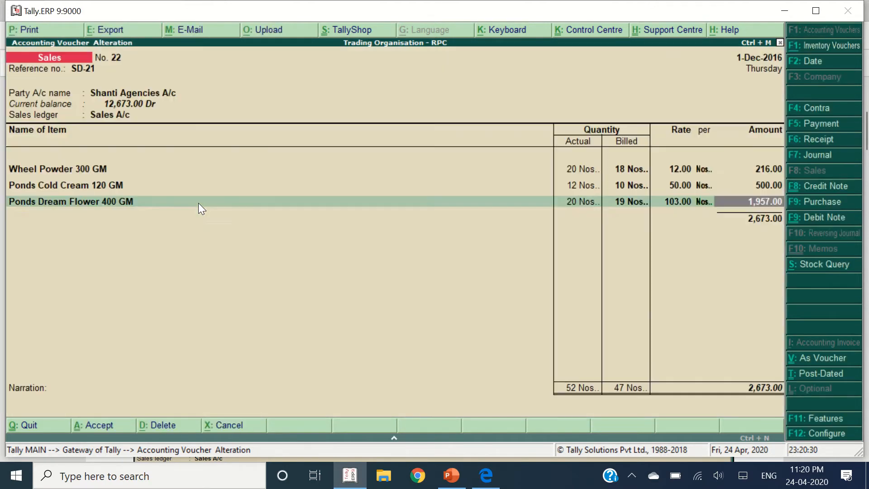
key(Return)
key(Return)
key(Return)
key(Return)
key(Return)
key(Return)
key(Return)
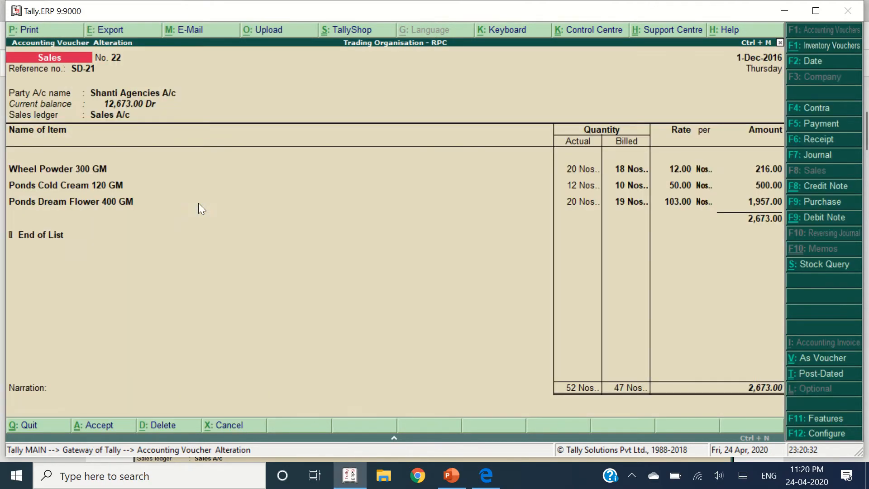
Following the PDF's second transaction, enter reference SD-22 and party Kranti General Stores A/c in a new sales voucher
key(alt+Tab)
scroll(266, 230, down, 10)
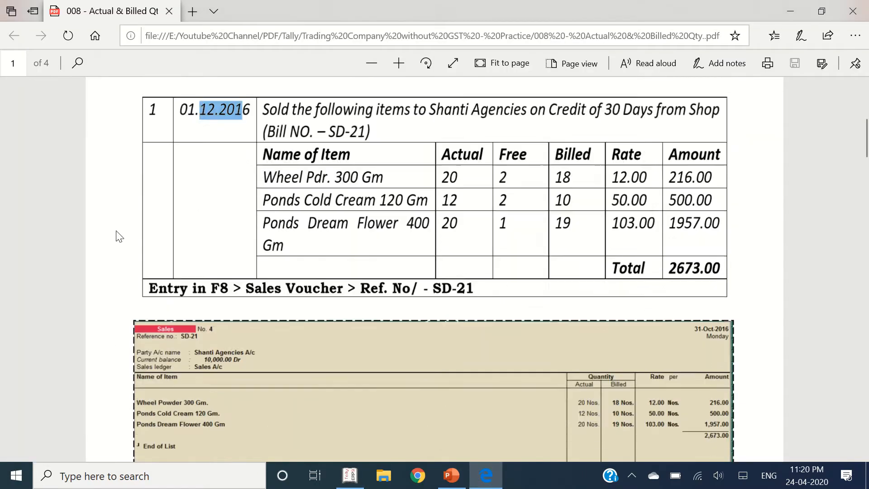
scroll(266, 230, down, 10)
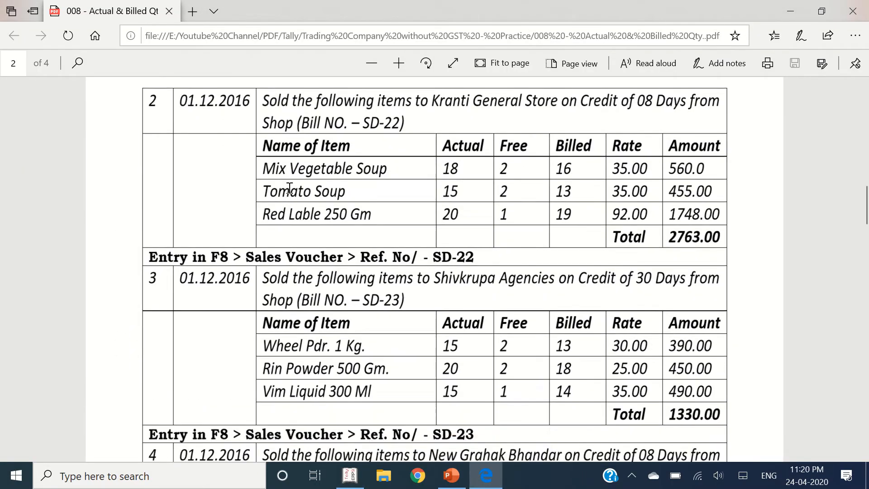
drag(299, 105, 362, 91)
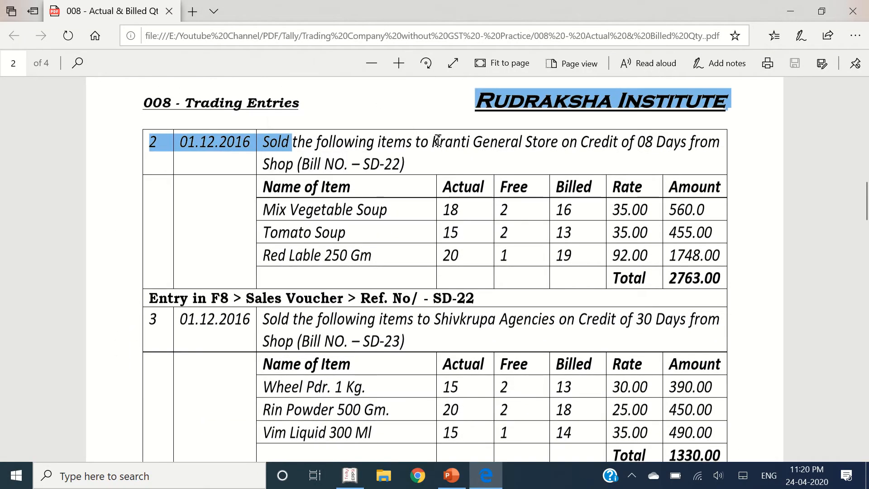
drag(432, 142, 619, 143)
drag(143, 147, 717, 278)
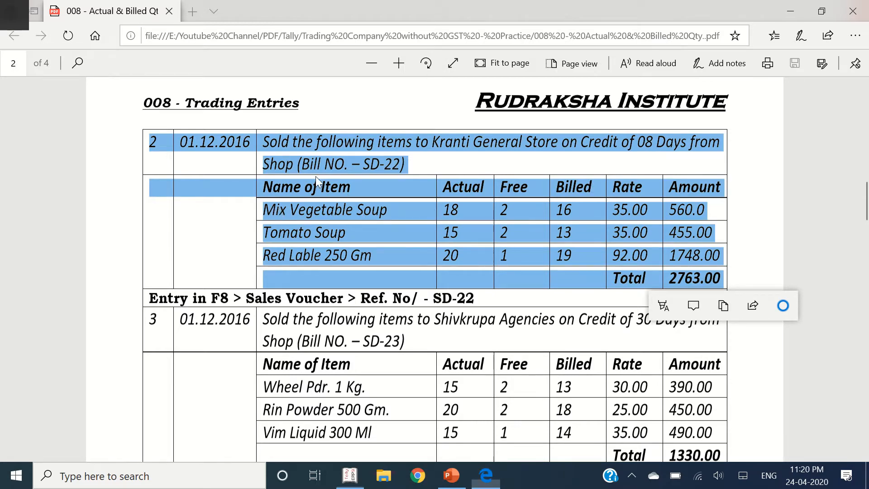
key(alt+Tab)
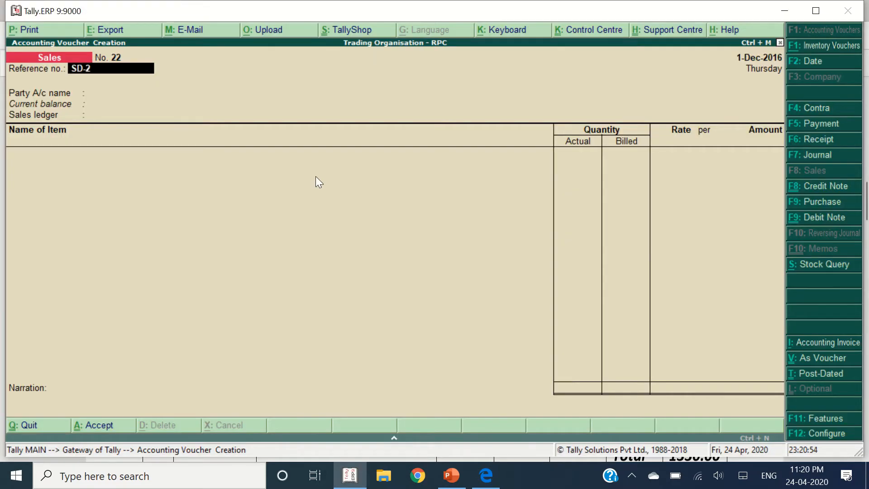
text(2)
key(Return)
text(Kranti)
key(Return)
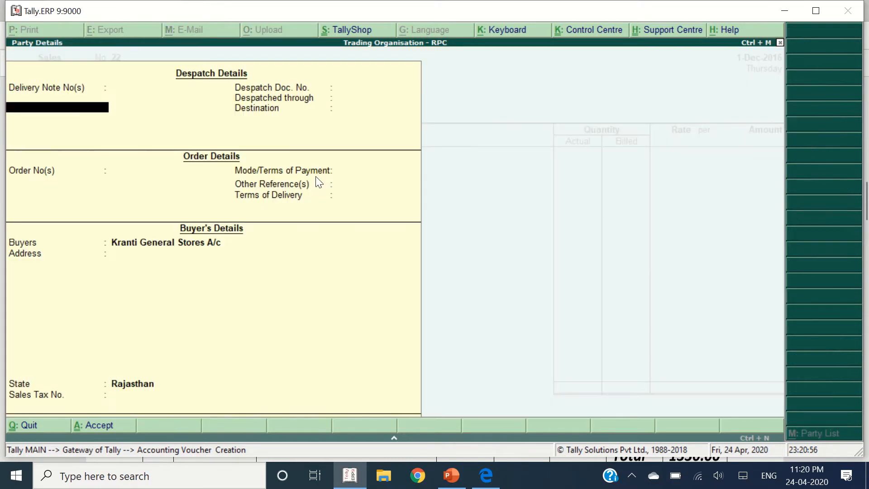
Accept the party details for Kranti General Stores A/c and use Sales A/c as the sales ledger
key(Return)
key(Return)
key(ctrl+a)
key(Return)
Add Mix Vegetable Soup as the first item of voucher SD-22 and allocate it to the Shop godown
key(alt+Tab)
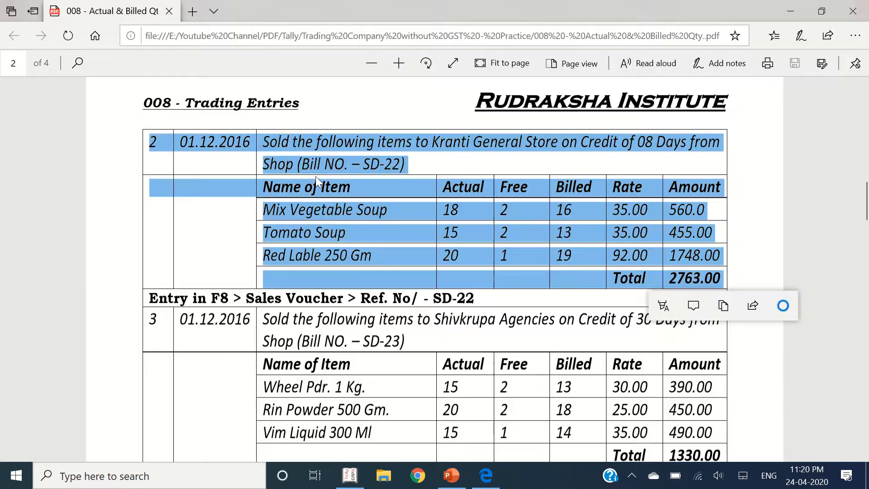
key(alt+Tab)
text(Mix)
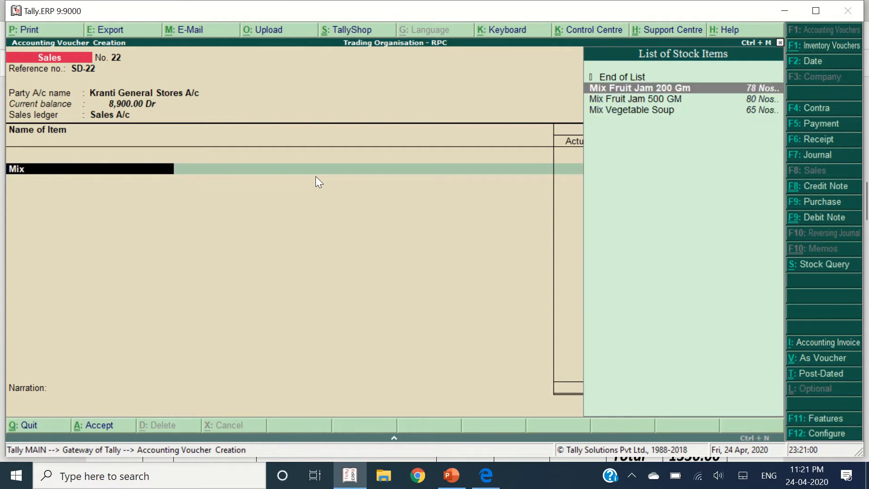
key(Down)
key(Down)
key(Return)
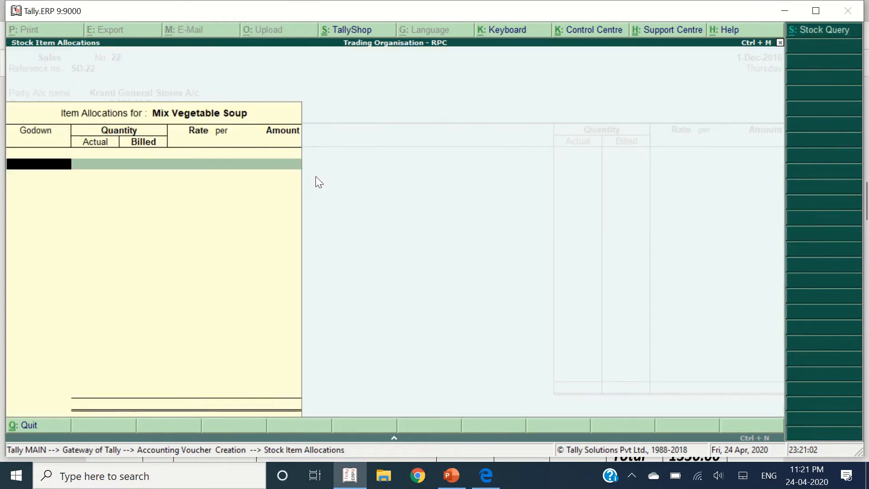
text(Shop)
key(Return)
Using the PDF figures, enter 18 actual and 16 billed for Mix Vegetable Soup, accepting the 35.00 rate
key(alt+Tab)
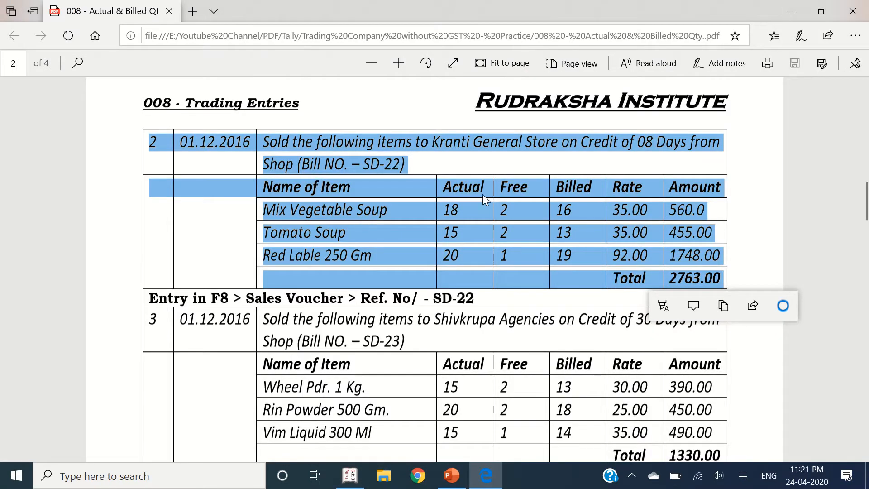
key(alt+Tab)
text(1)
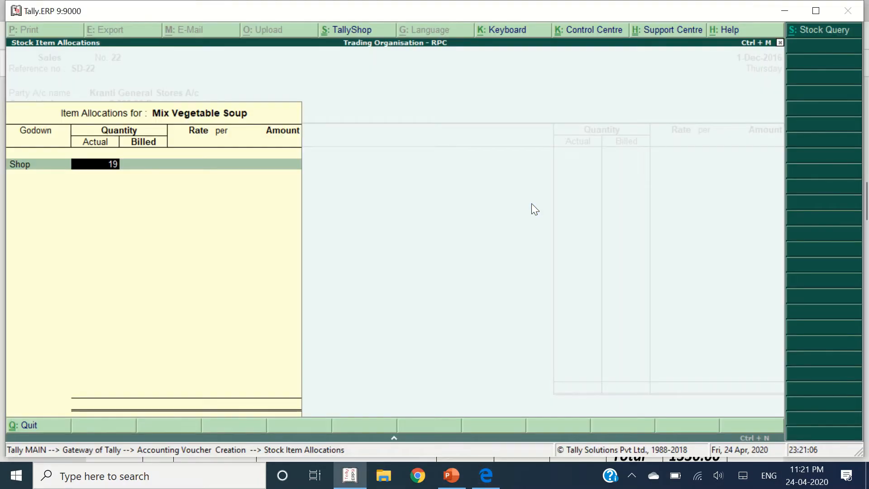
key(BackSpace)
key(Return)
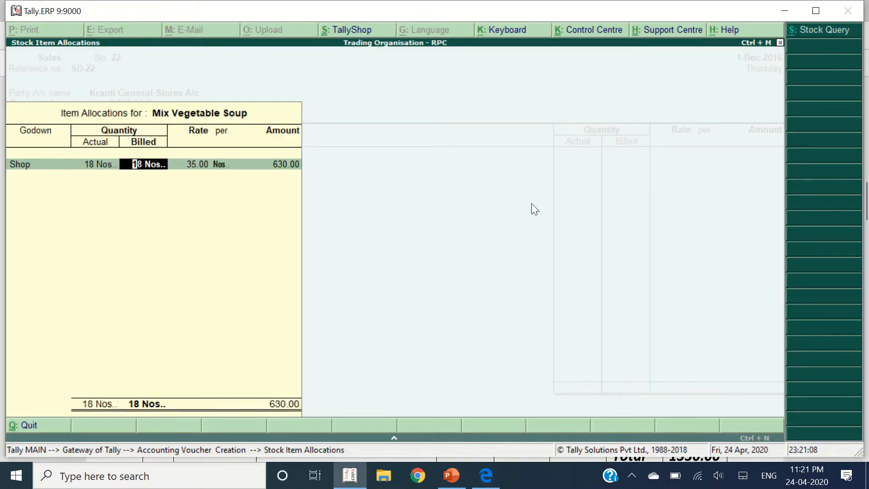
text(16)
key(Return)
key(Return)
key(Return)
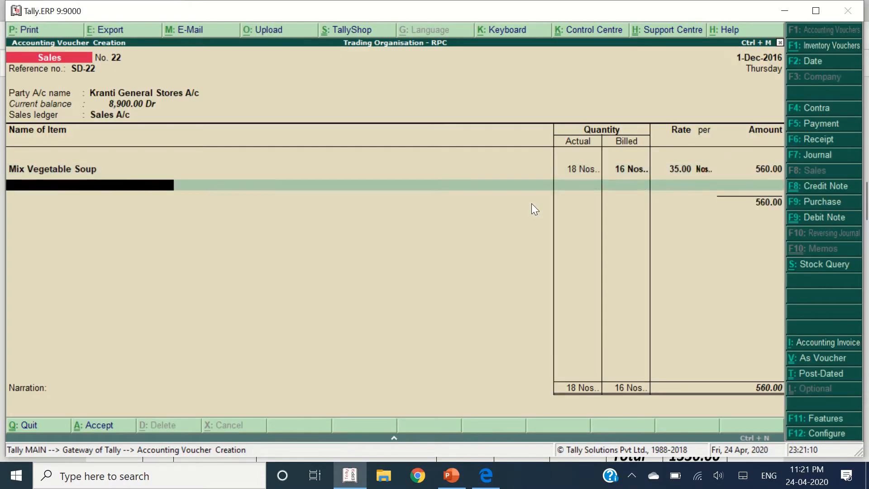
Add Tomato Soup as the second item of voucher SD-22 and allocate it to the Shop godown
key(alt+Tab)
key(alt+Tab)
text(Toma)
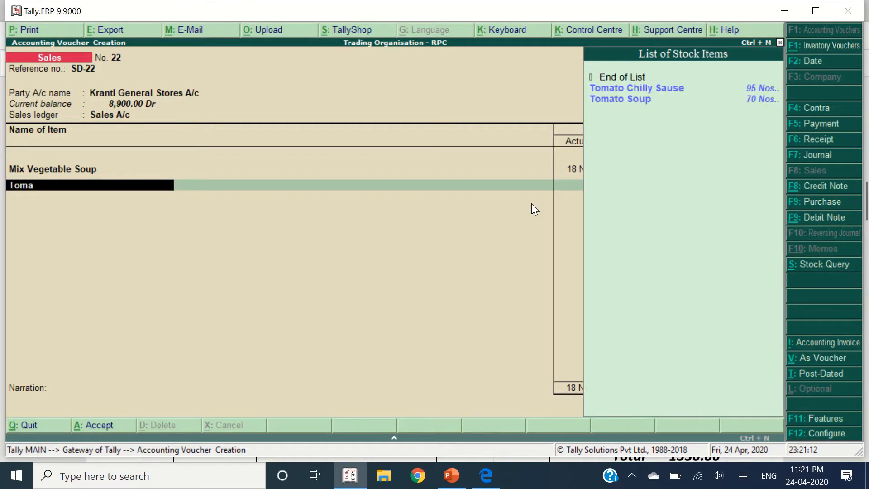
key(Down)
key(Down)
key(Return)
Using the PDF figures, enter 15 actual and 13 billed for Tomato Soup, accepting the 35.00 rate
key(alt+Tab)
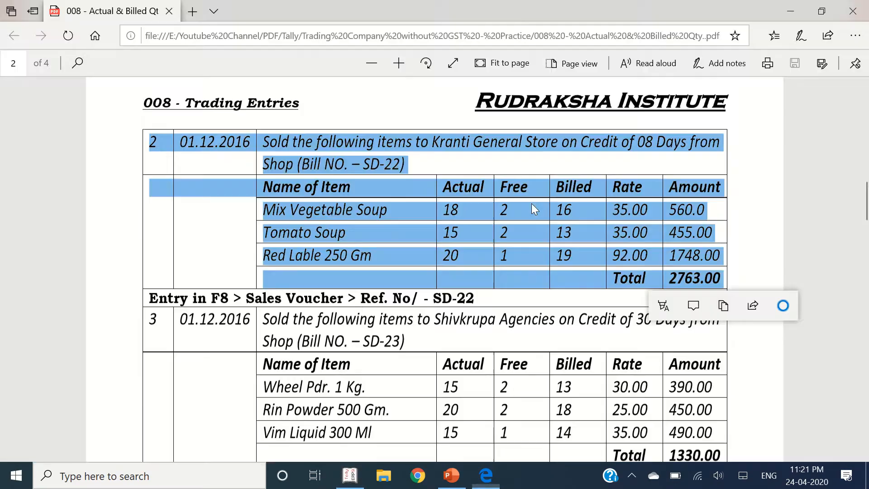
key(alt+Tab)
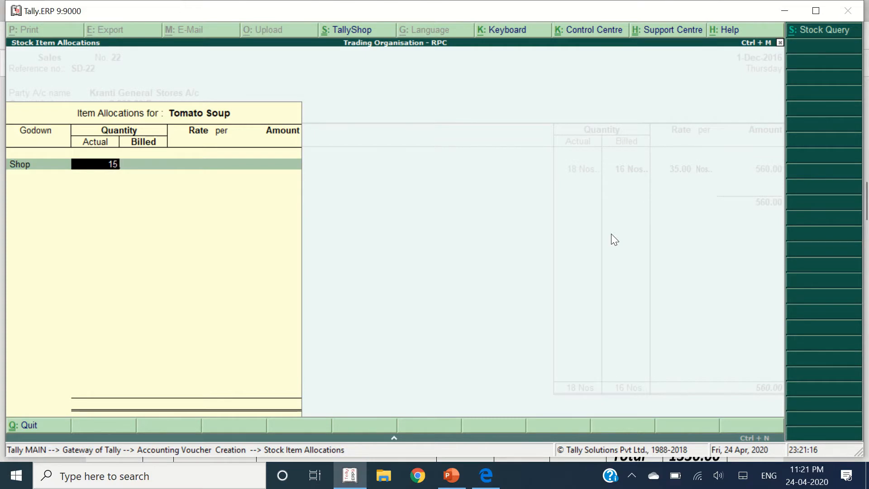
key(Return)
text(13)
key(Return)
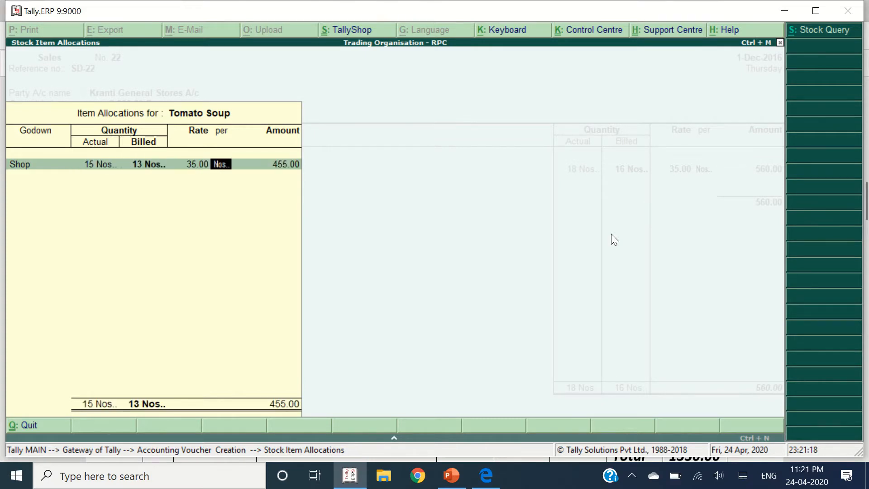
Finish the Tomato Soup entry and add Red Lable 250 Gm from the Shop godown as the third item of voucher SD-22
key(Return)
key(Return)
key(Return)
key(Return)
key(alt+Tab)
key(alt+Tab)
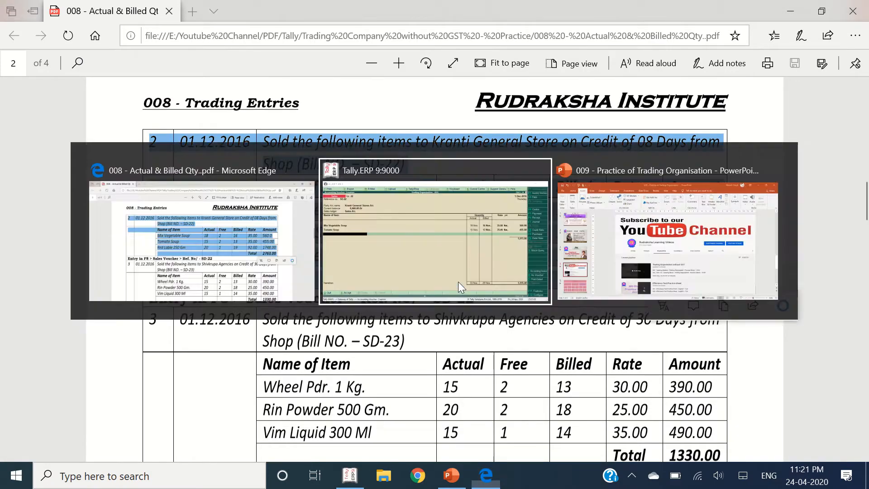
text(Red)
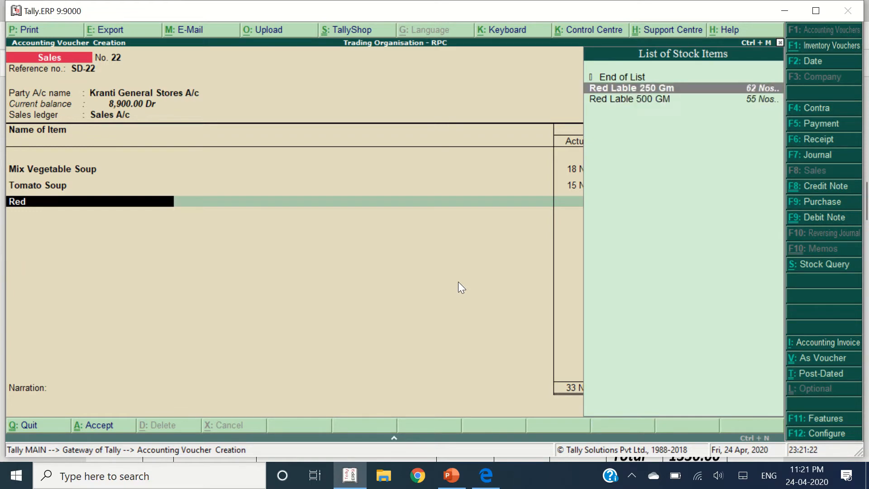
key(Return)
key(Return)
Using the PDF figures, enter 20 actual and 19 billed for Red Lable 250 Gm, accepting the 92.00 rate
key(alt+Tab)
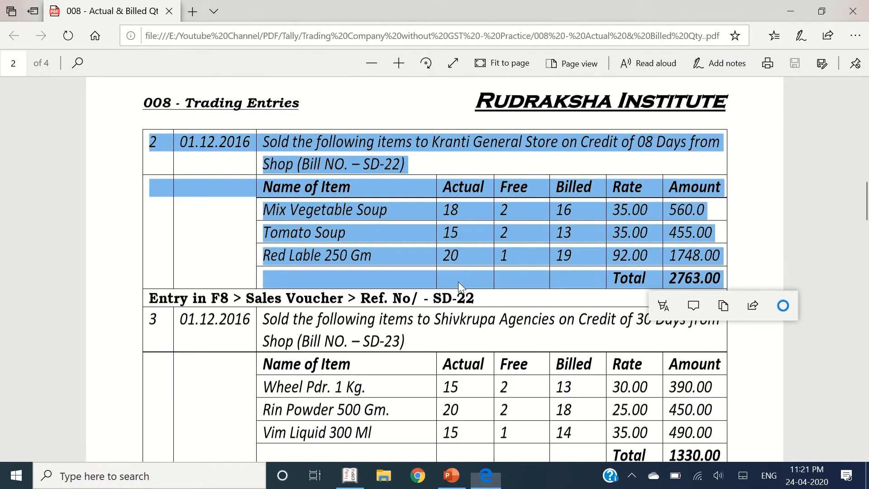
key(alt+Tab)
text(20)
key(Return)
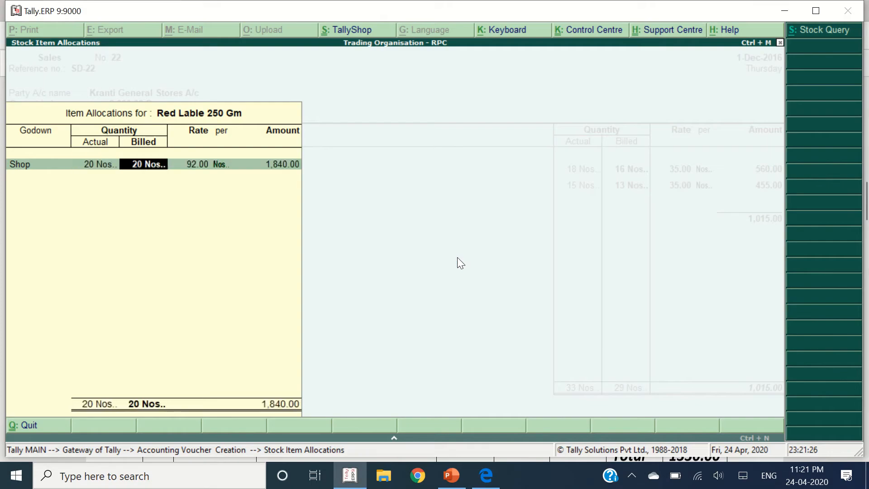
text(19)
key(Return)
key(Return)
key(Return)
key(Return)
key(Return)
Set the new bill reference for Kranti General Stores A/c to SD-22 and save the sales voucher
key(alt+Tab)
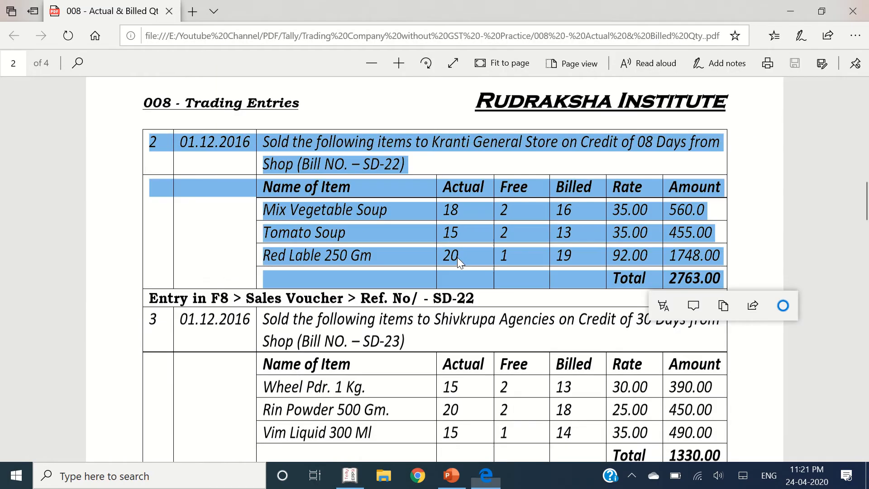
scroll(519, 282, down, 4)
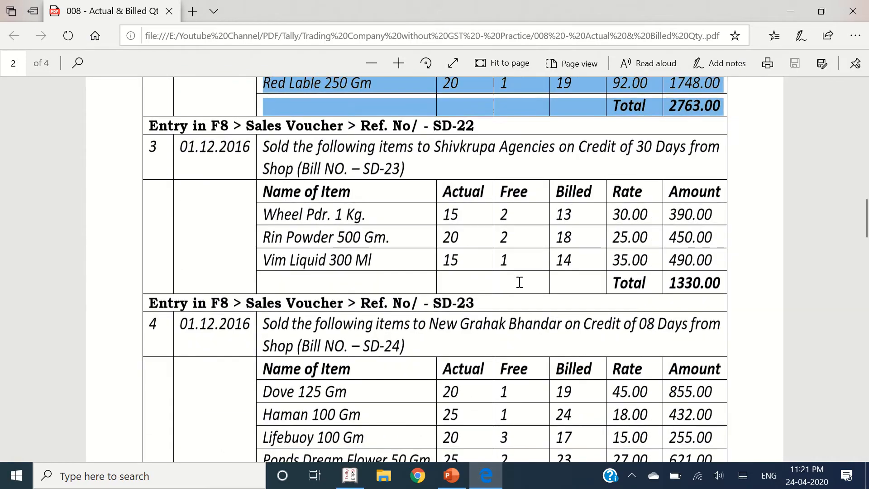
key(alt+Tab)
key(Return)
key(Return)
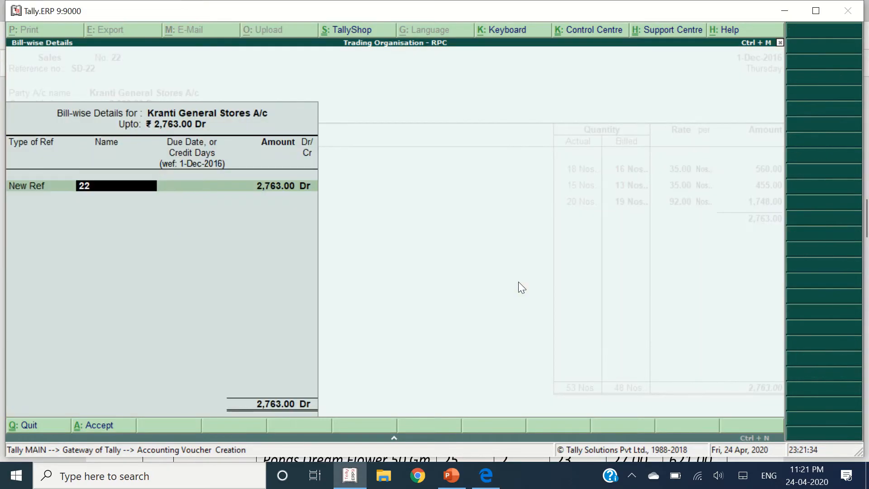
text(SD-)
key(Return)
key(Return)
key(Return)
key(Return)
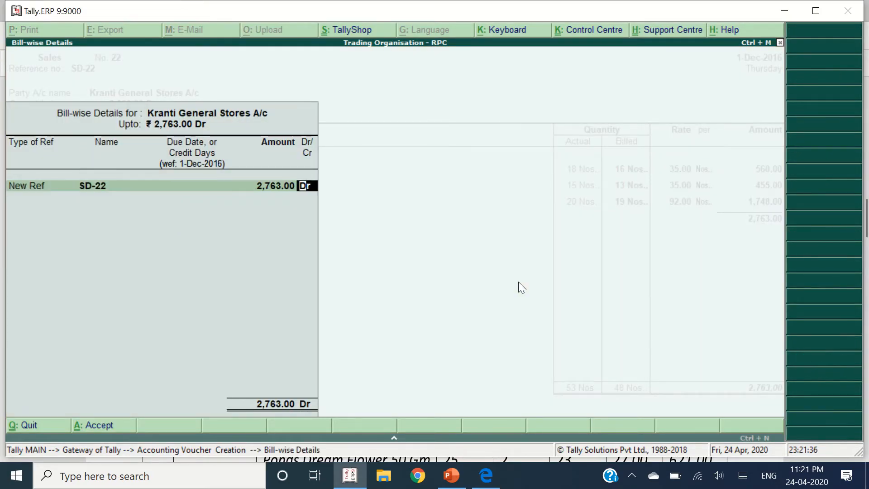
Highlight the PDF's third sales entry and start the next sales voucher with reference number SD-23
key(alt+Tab)
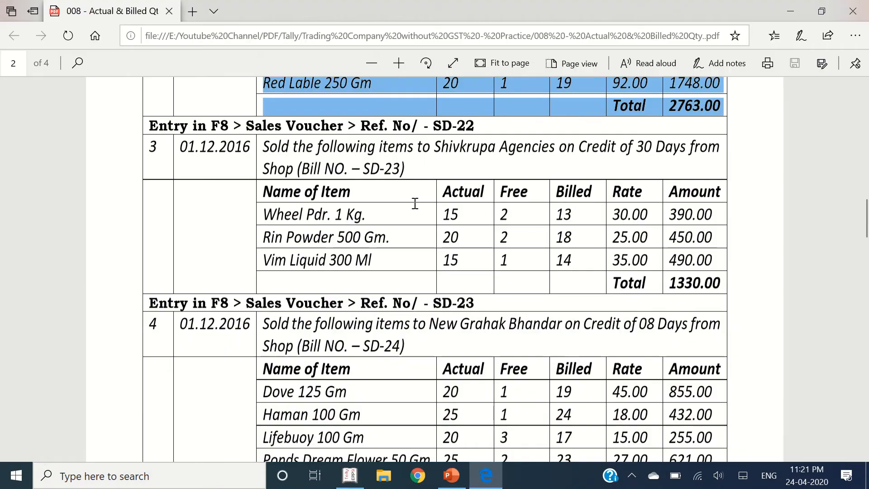
drag(153, 147, 715, 285)
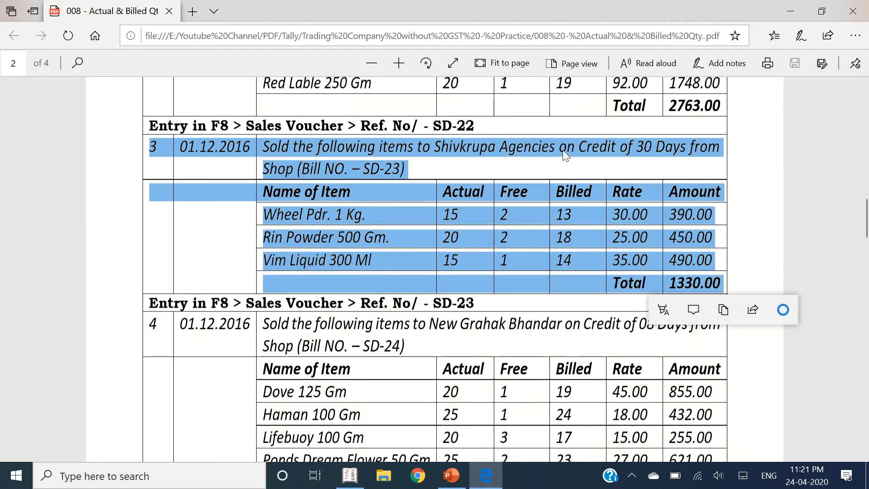
key(alt+Tab)
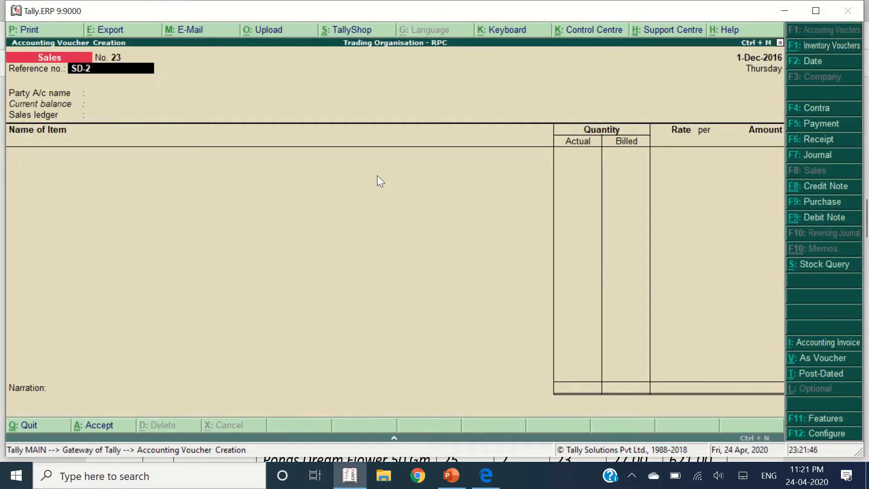
key(Return)
Choose Shivkripa Agencies A/c as the party of voucher SD-23, accept its party details and use the Sales A/c ledger
text(Shiv)
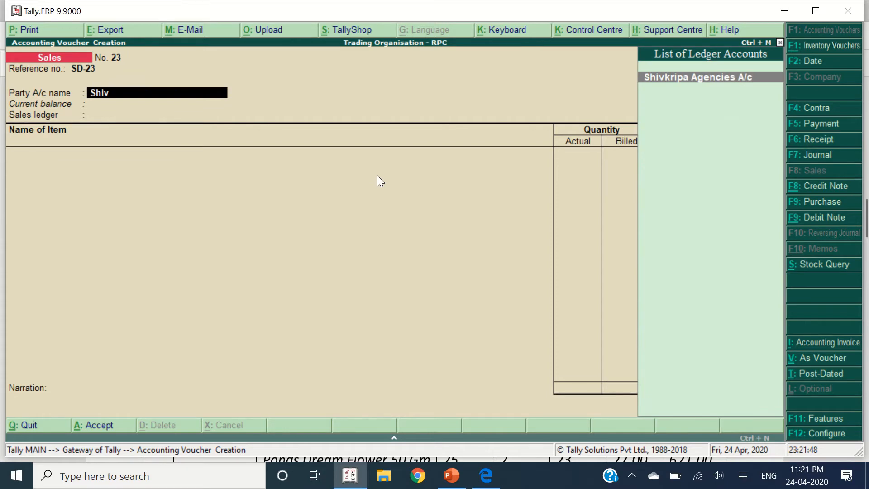
key(Return)
key(Return)
key(Return)
key(Return)
key(Return)
key(Return)
key(Return)
key(Return)
key(Return)
key(Return)
key(Return)
key(Return)
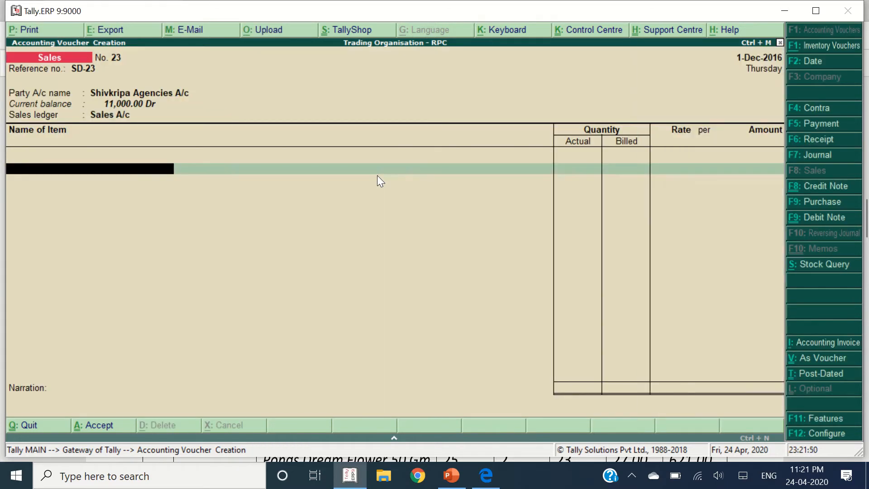
Add Wheel Powder 1 Kg. as the first item of voucher SD-23, as listed in the PDF
key(alt+Tab)
key(alt+Tab)
text(W)
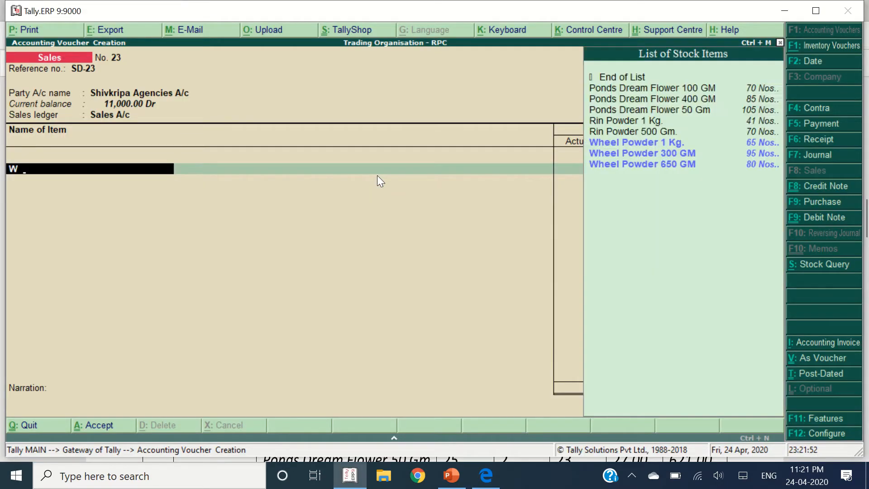
text(he)
key(Return)
text(W)
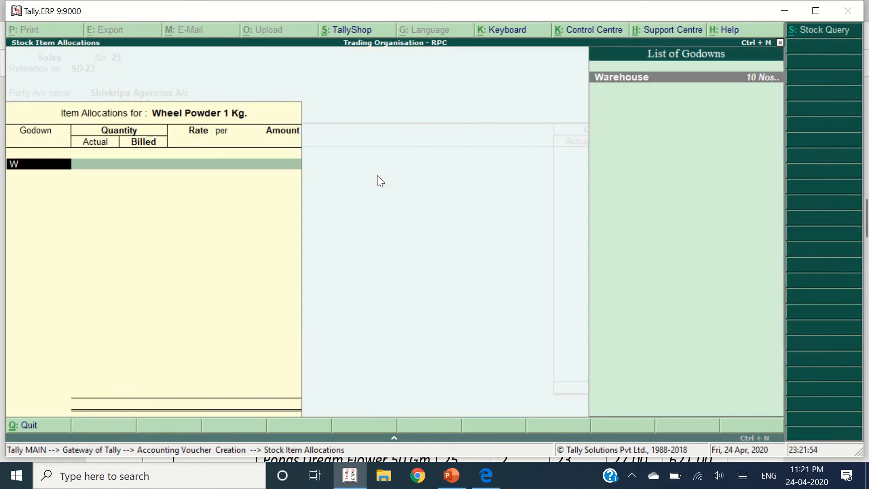
key(BackSpace)
Allocate Wheel Powder 1 Kg. to the Shop godown with 15 actual and 13 billed, accepting the 30.00 rate
key(alt+Tab)
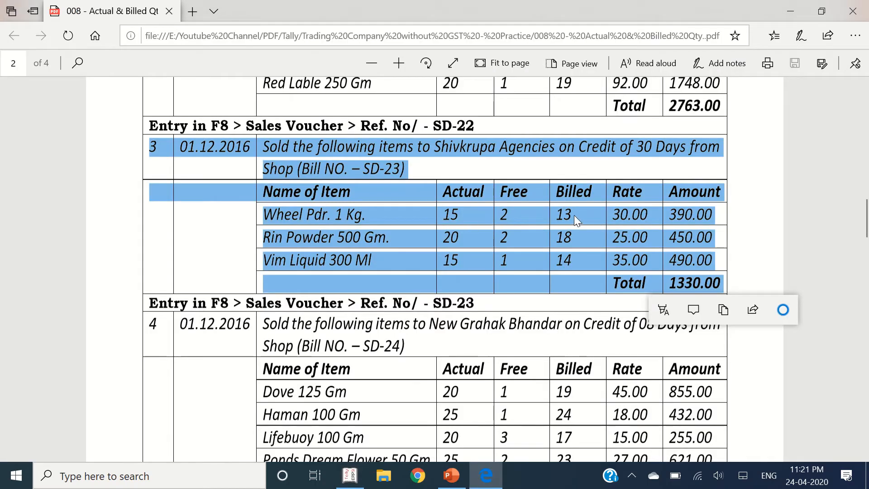
key(alt+Tab)
key(Return)
text(13)
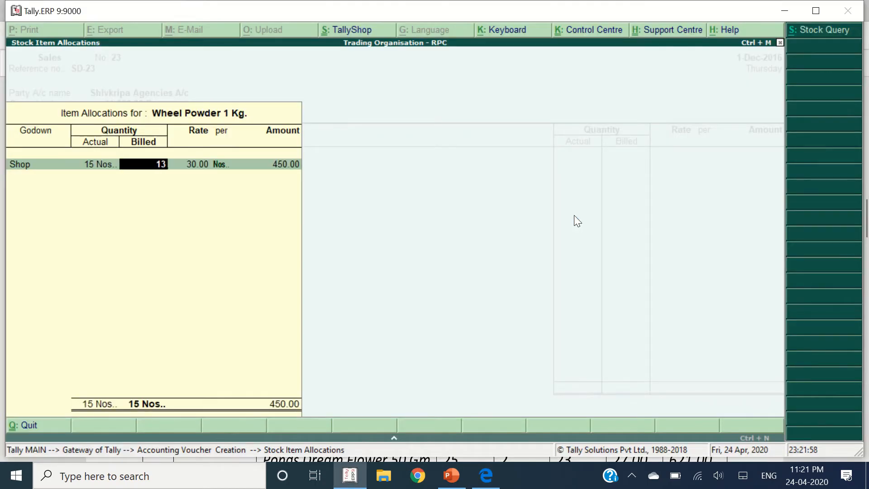
key(Return)
key(Return)
key(Return)
key(Return)
key(Return)
key(Return)
Add Rin Powder 500 Gm. as the second item of voucher SD-23 and allocate it to the Shop godown
key(alt+Tab)
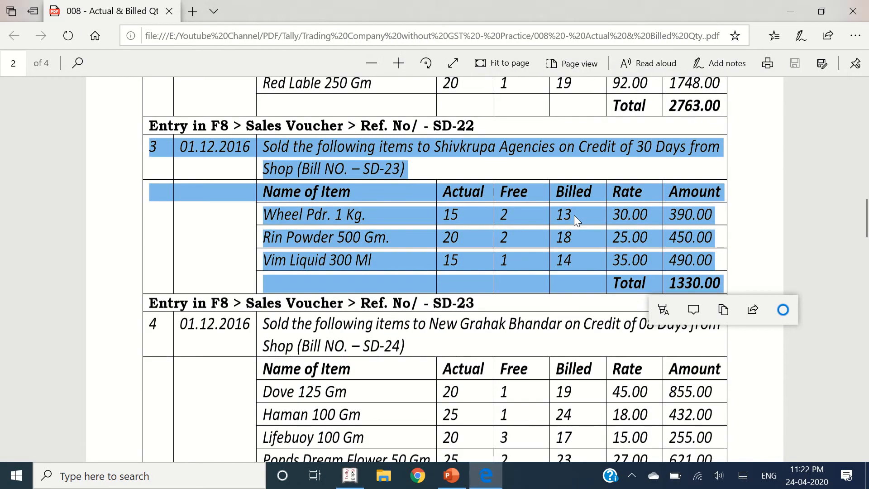
key(alt+Tab)
text(Rinpo)
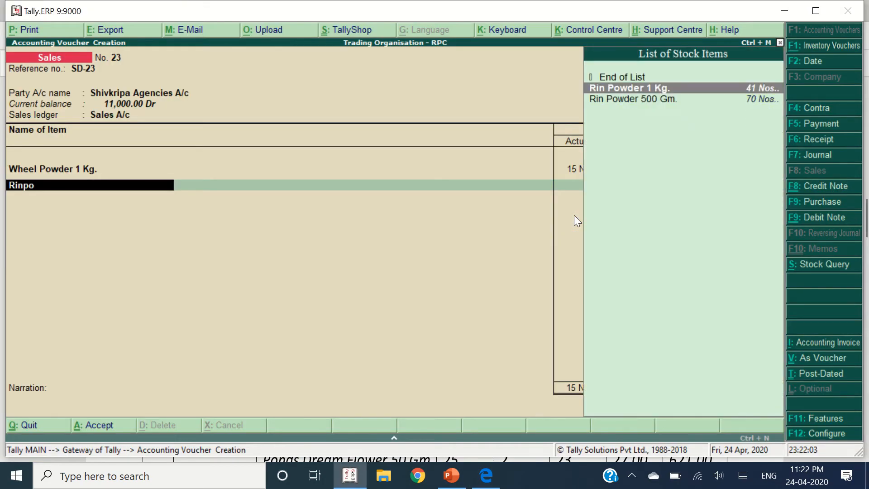
key(Down)
key(Return)
key(alt+Tab)
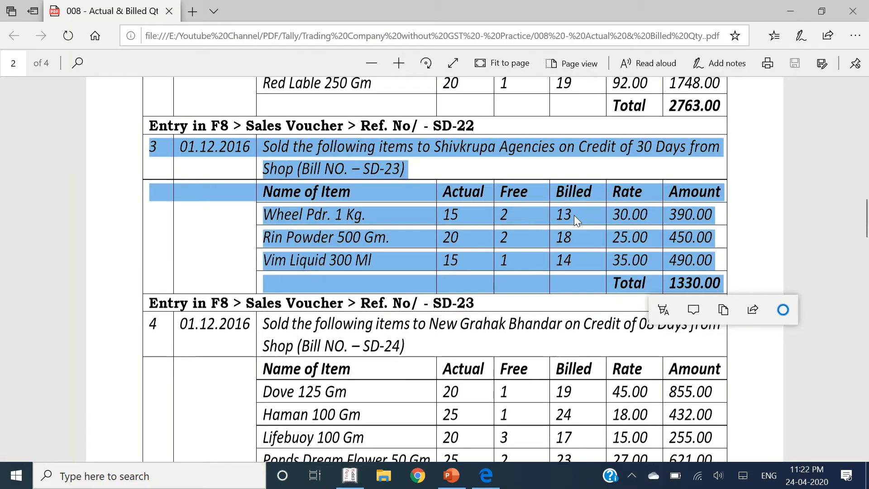
Using the PDF figures, enter 20 actual and 18 billed for Rin Powder 500 Gm., accepting the 25.00 rate
key(alt+Tab)
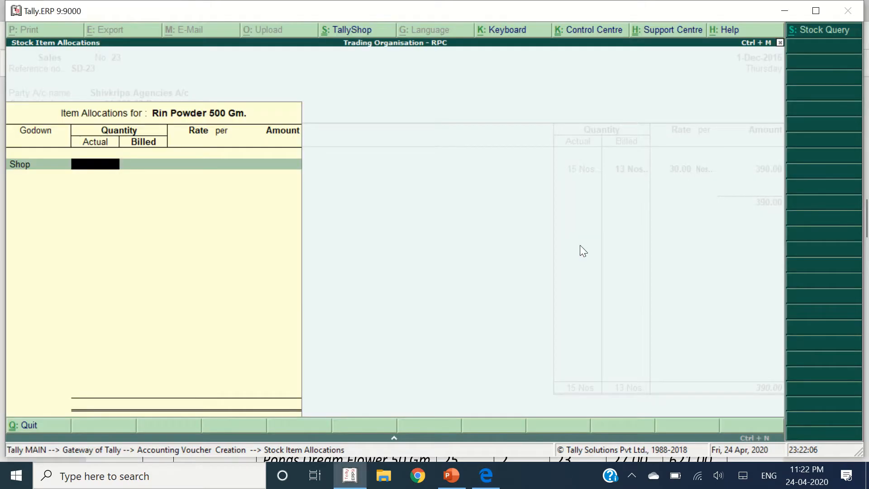
key(Return)
text(18)
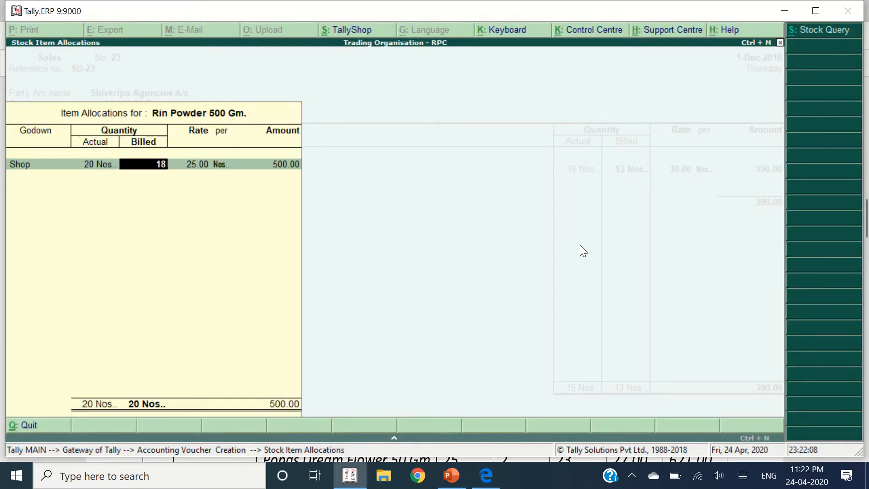
key(Return)
key(Return)
key(Return)
key(Return)
key(Return)
Add Vim Liquid 300 Ml. as the third item of voucher SD-23 and allocate it to the Shop godown
key(alt+Tab)
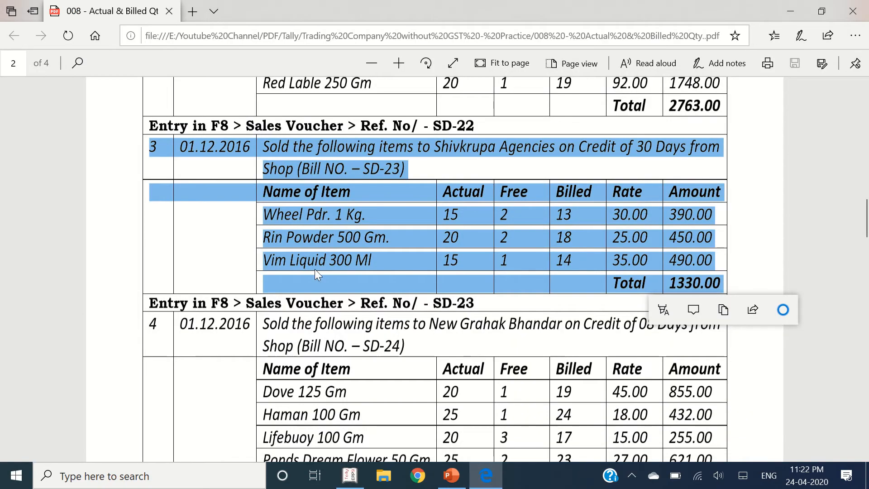
key(alt+Tab)
text(Vim)
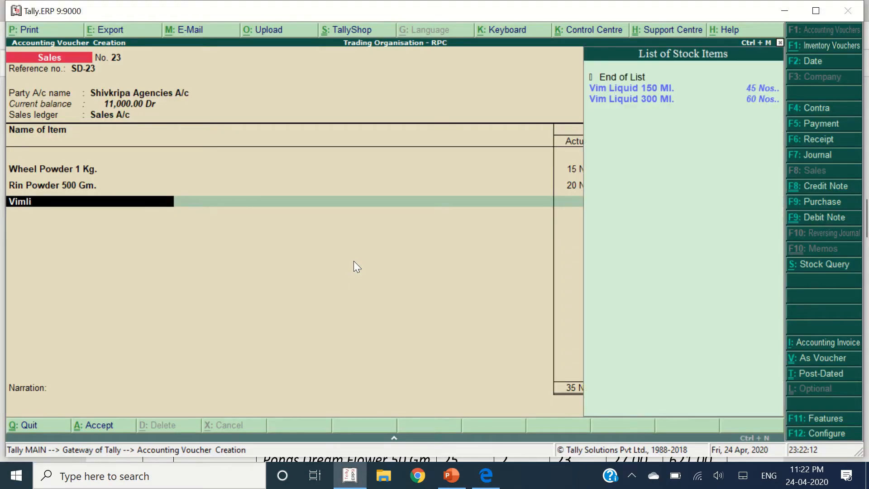
key(Down)
key(Return)
key(Return)
Using the PDF figures, enter 15 actual and 14 billed for Vim Liquid 300 Ml., accepting the 35.00 rate
key(alt+Tab)
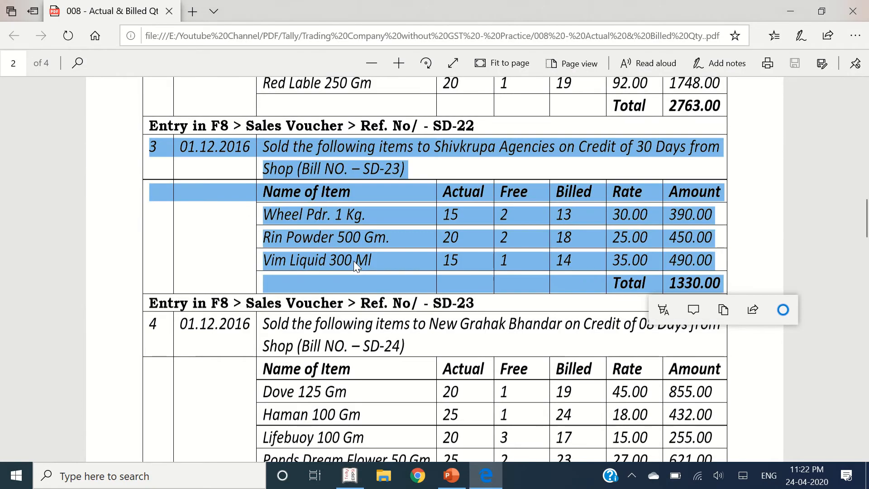
key(alt+Tab)
text(15)
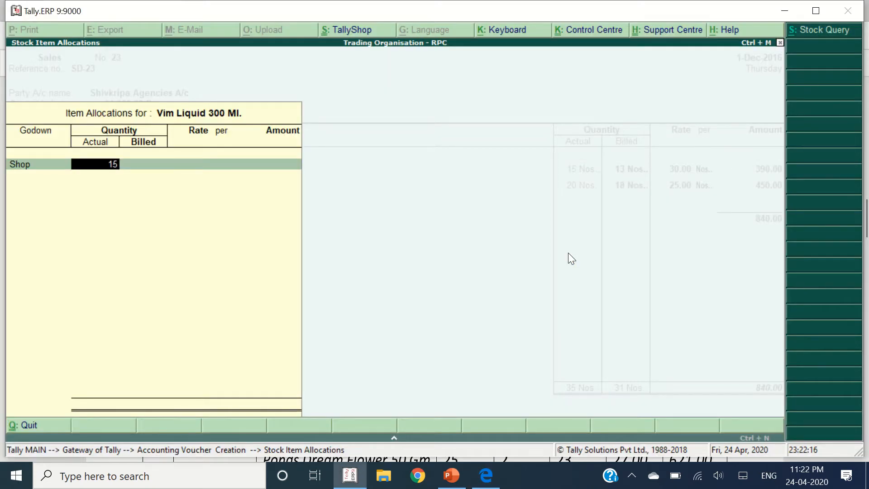
key(Return)
text(14)
key(Return)
key(Return)
key(Return)
key(Return)
key(Return)
End the item list, set the new bill reference for Shivkripa Agencies A/c to SD-23 and save the voucher
key(Return)
key(Return)
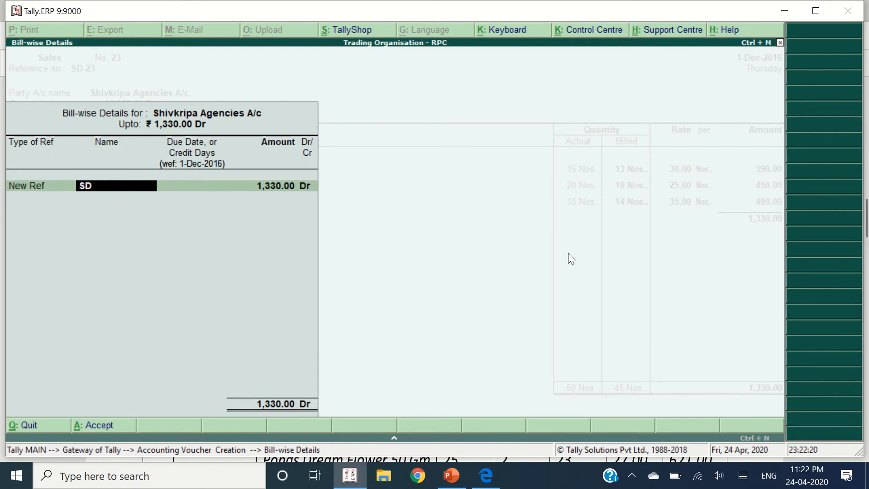
key(Return)
key(Return)
key(Return)
key(Return)
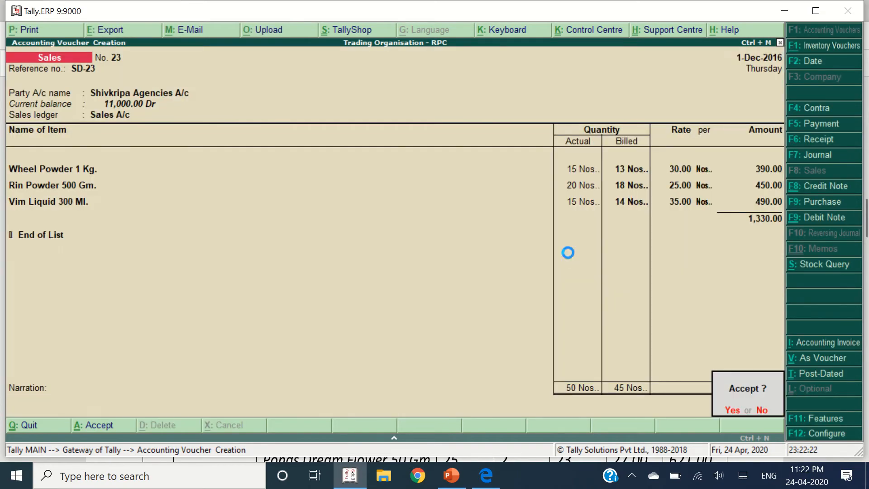
Highlight the PDF's fourth sales entry and start the next sales voucher with reference number SD-24
key(alt+Tab)
scroll(291, 322, down, 1)
scroll(290, 322, down, 3)
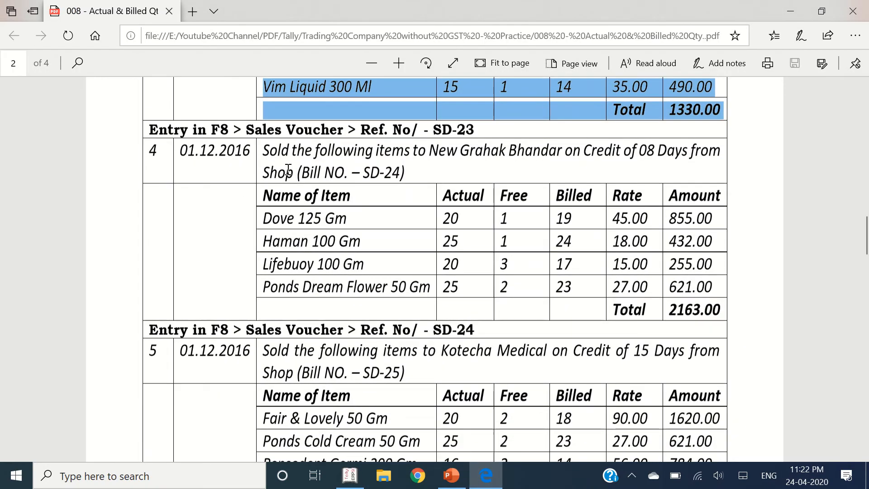
drag(157, 153, 723, 312)
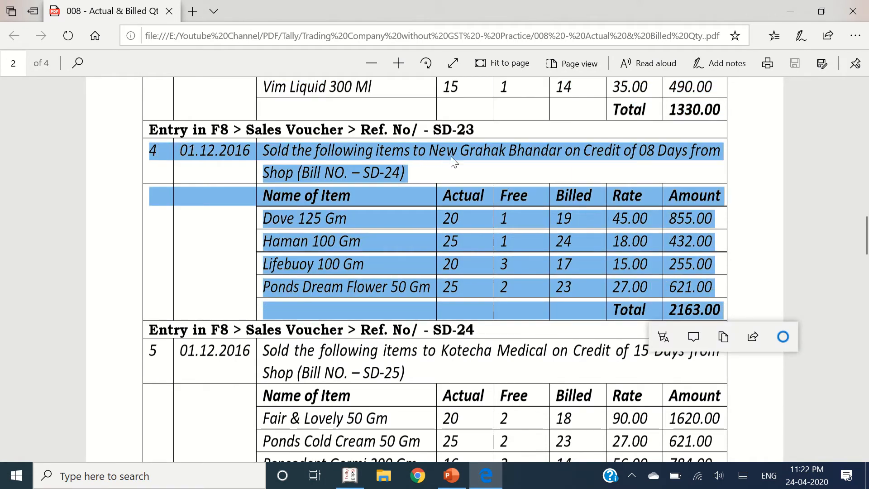
key(alt+Tab)
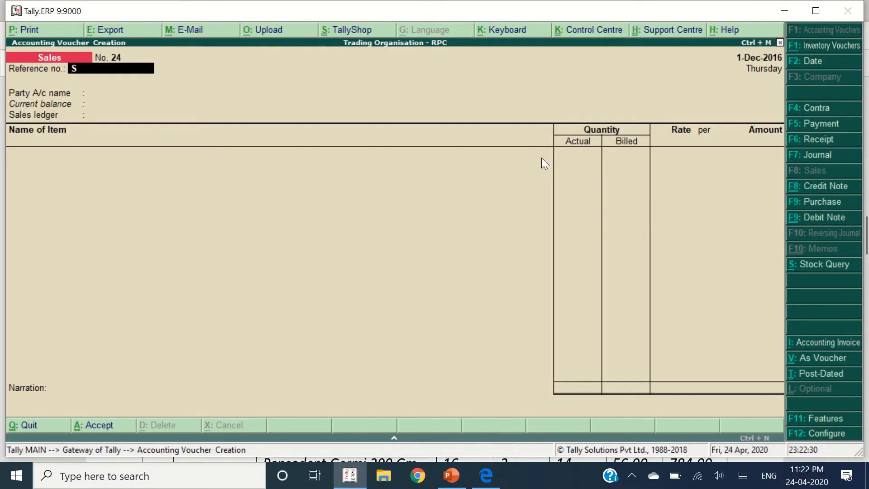
text(SD-24)
key(Return)
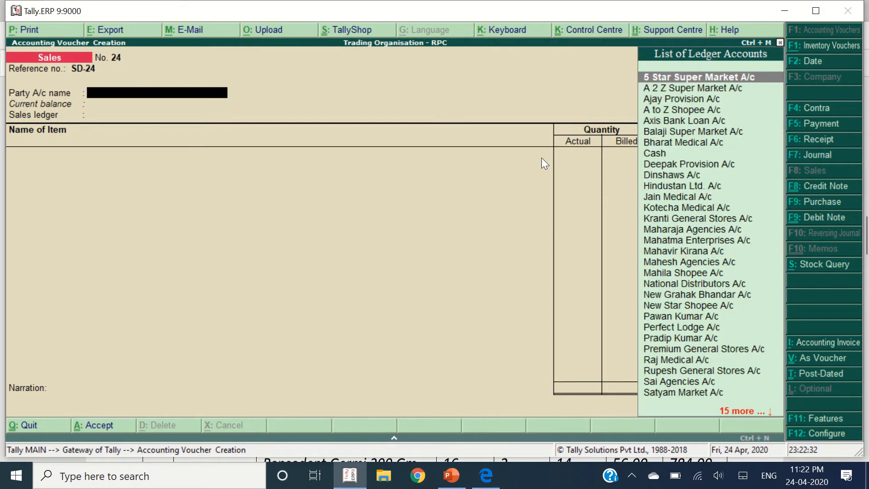
Choose New Grahak Bhandar A/c as the party of voucher SD-24 and accept its party details and sales ledger
text(New Gra)
key(Return)
key(Return)
key(Return)
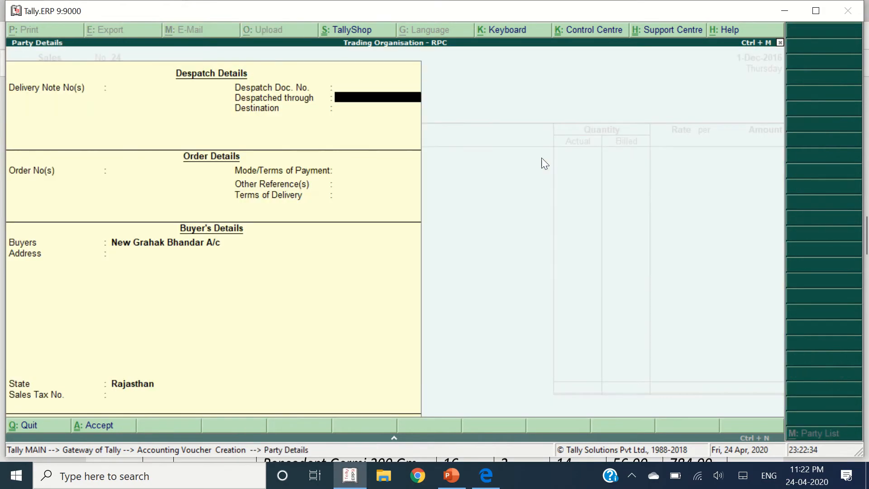
key(ctrl+a)
key(Return)
Following the PDF's fourth sales entry, add Dove 125 GM as the first item of voucher SD-24
key(alt+Tab)
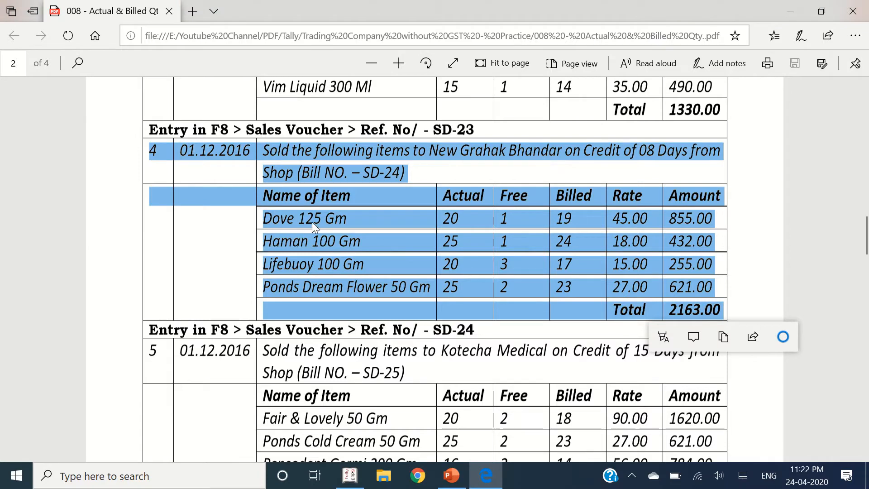
key(alt+Tab)
text(Do)
key(Return)
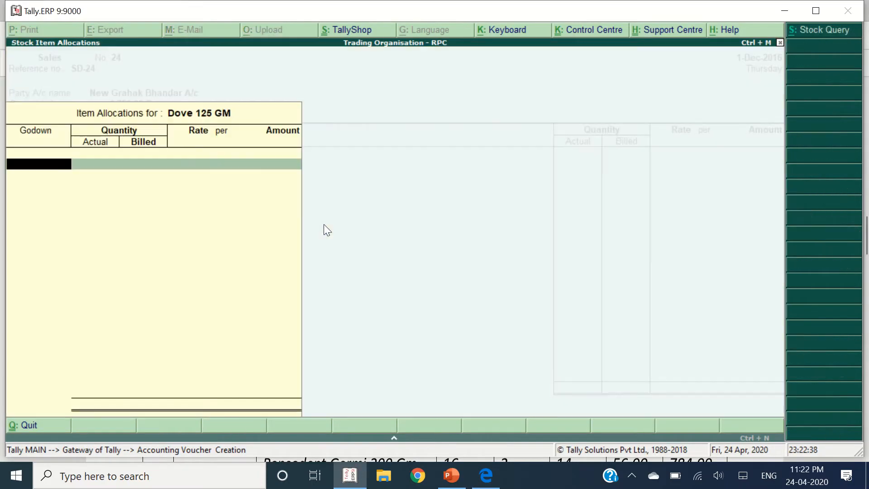
Allocate Dove 125 GM from Shop with 20 actual and 19 billed per the PDF, accepting the 45.00 rate
key(alt+Tab)
key(alt+Tab)
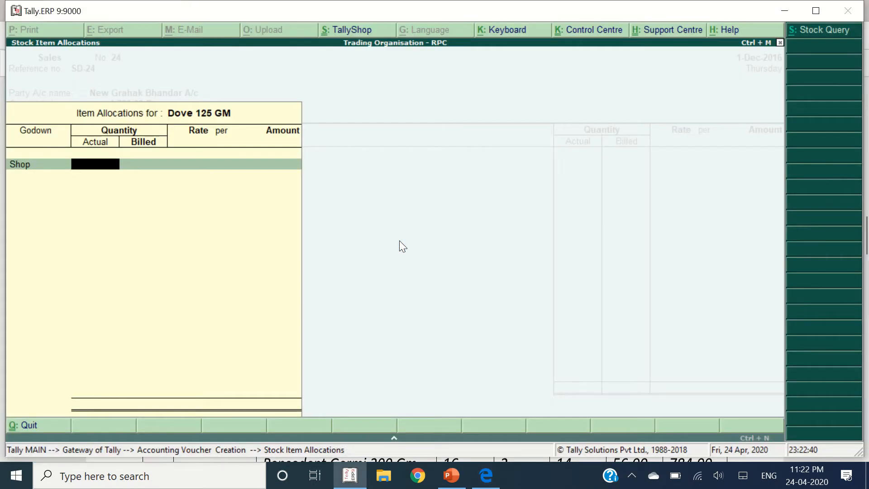
key(Return)
text(19)
key(Return)
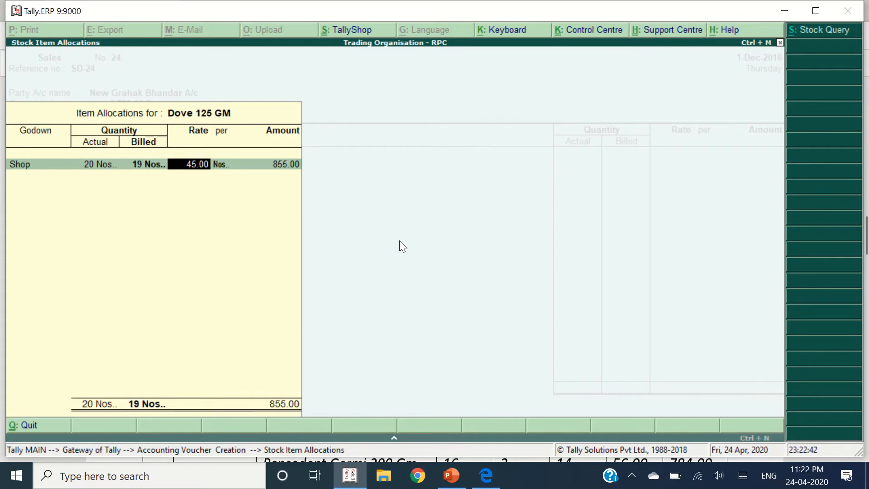
key(Return)
key(Return)
key(Return)
key(Return)
Add the PDF's second item, Hamam 100 GM, to voucher SD-24 with Shop as its godown
key(alt+Tab)
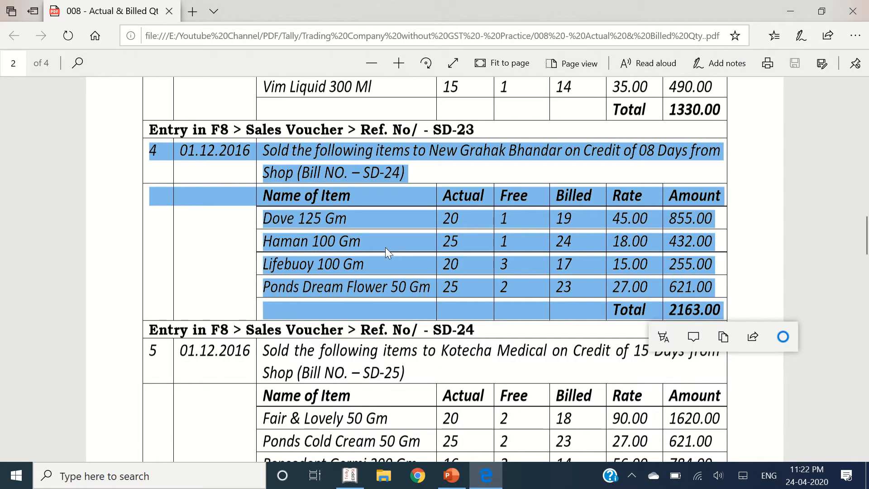
key(alt+Tab)
text(ham)
key(Return)
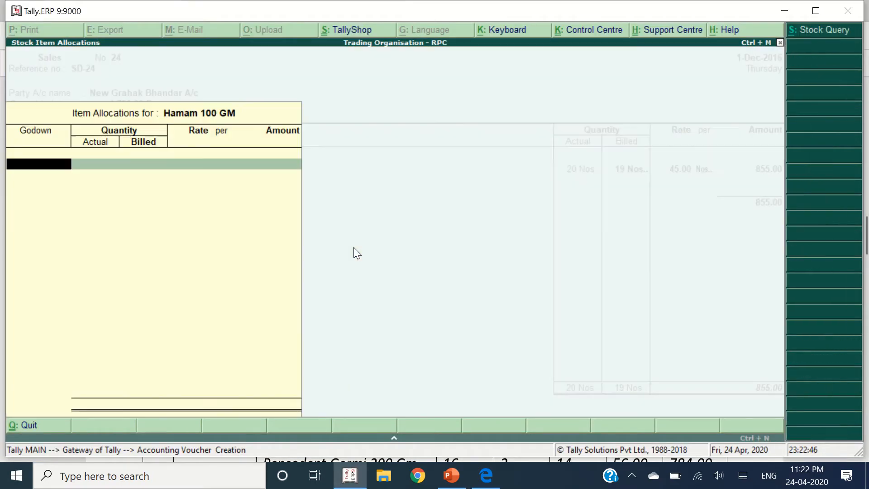
key(Return)
Using the PDF figures, enter 25 actual and 24 billed for Hamam 100 GM, accepting the 18.00 rate
key(alt+Tab)
key(alt+Tab)
text(2)
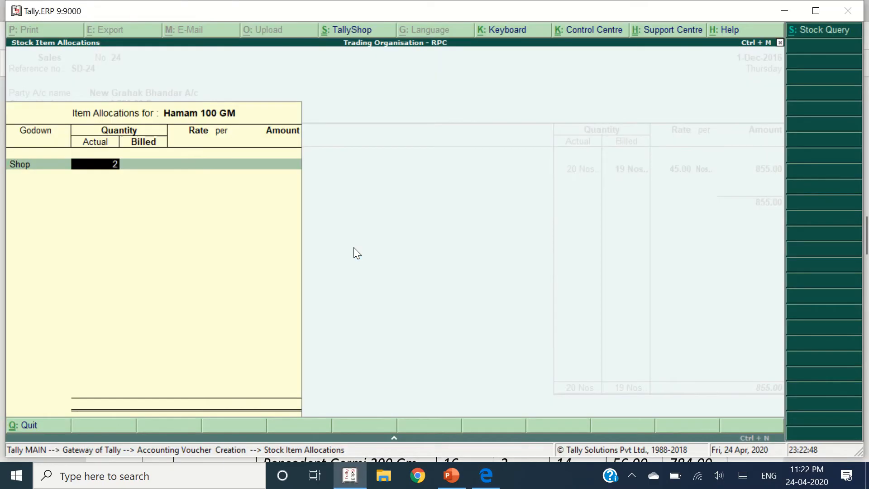
text(5)
key(Return)
text(24)
key(Return)
key(Return)
key(Return)
key(Return)
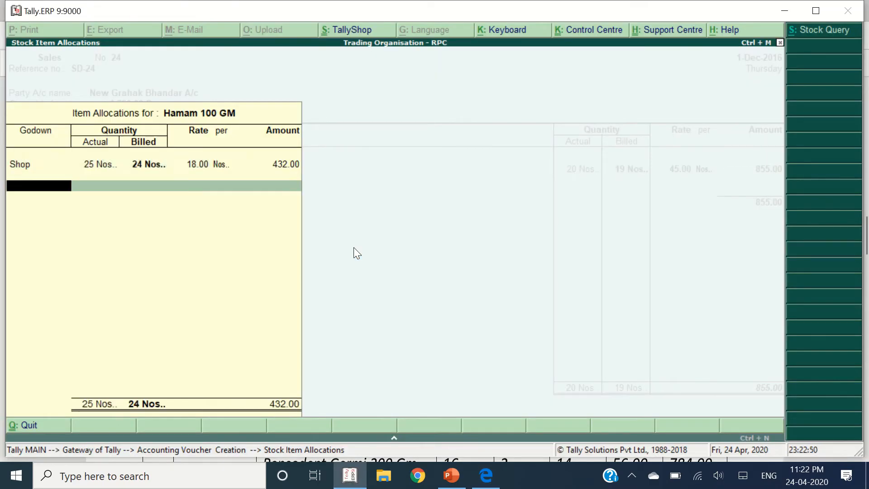
key(Return)
Add the PDF's third item, Life Buoy 100 GM, to voucher SD-24 with Shop as its godown
key(alt+Tab)
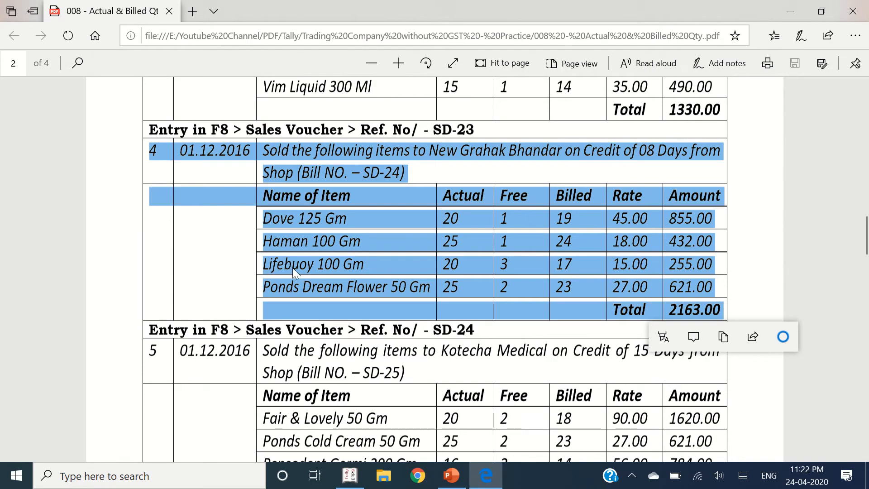
key(alt+Tab)
text(Life)
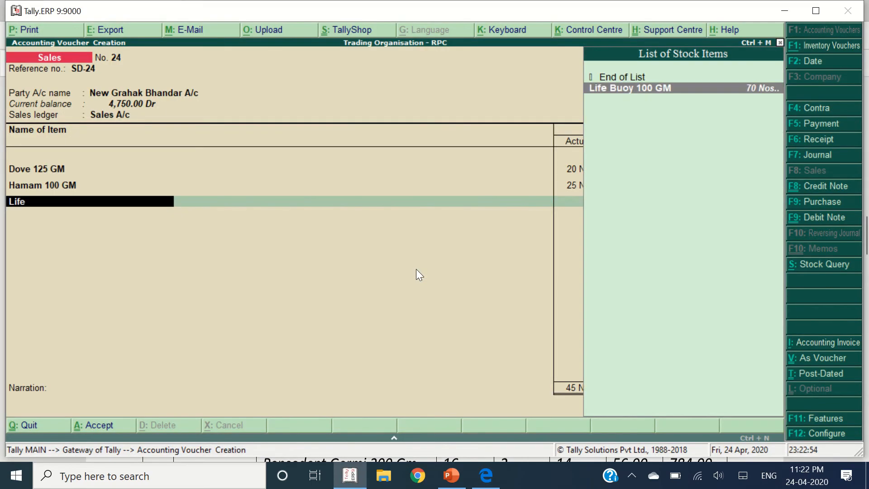
key(Return)
key(Return)
Using the PDF figures, enter 20 actual and 17 billed for Life Buoy 100 GM, accepting the 15.00 rate
key(alt+Tab)
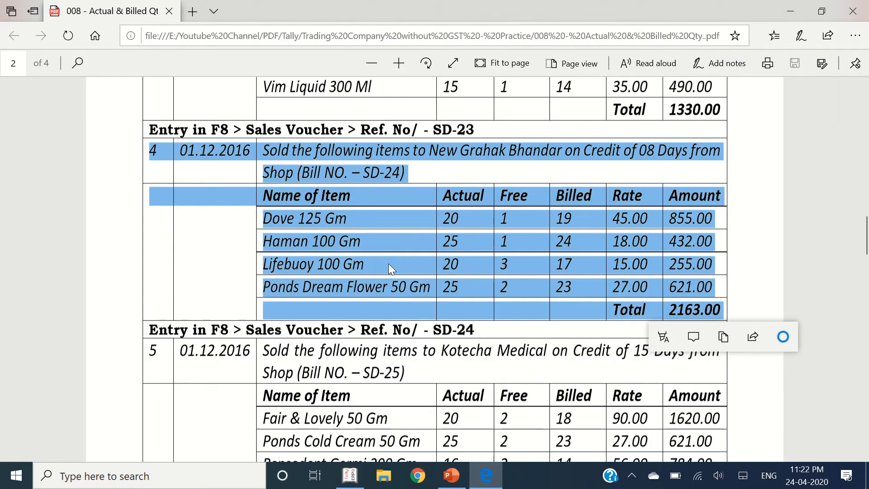
key(alt+Tab)
text(20)
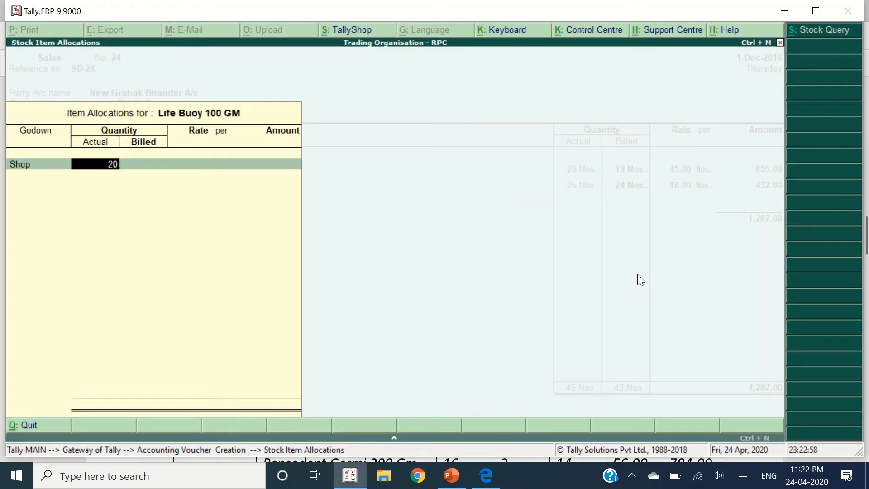
key(Return)
text(17)
key(Return)
key(Return)
key(Return)
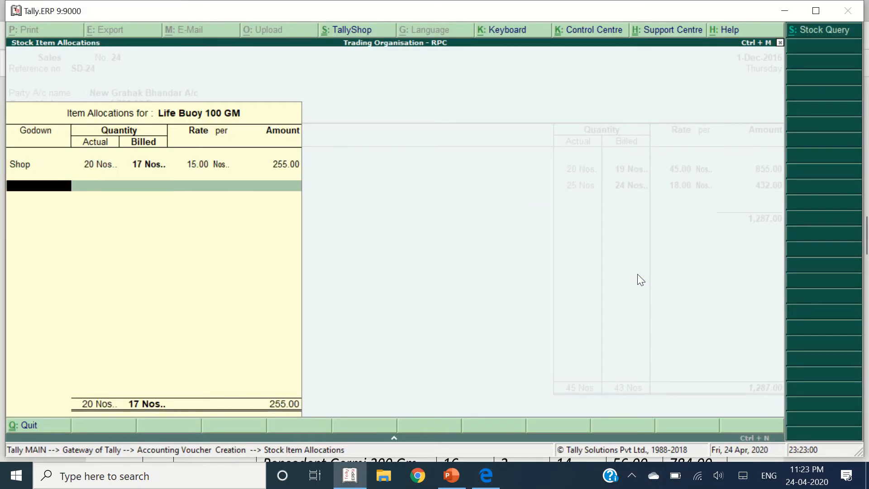
key(Return)
Add the PDF's fourth item, Ponds Dream Flower 50 Gm, to voucher SD-24 with Shop as its godown
key(alt+Tab)
key(alt+Tab)
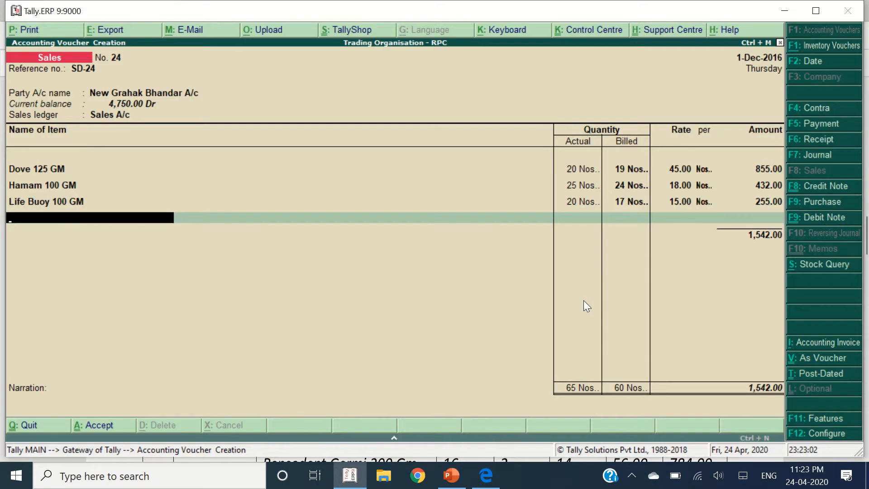
text(Ponds d)
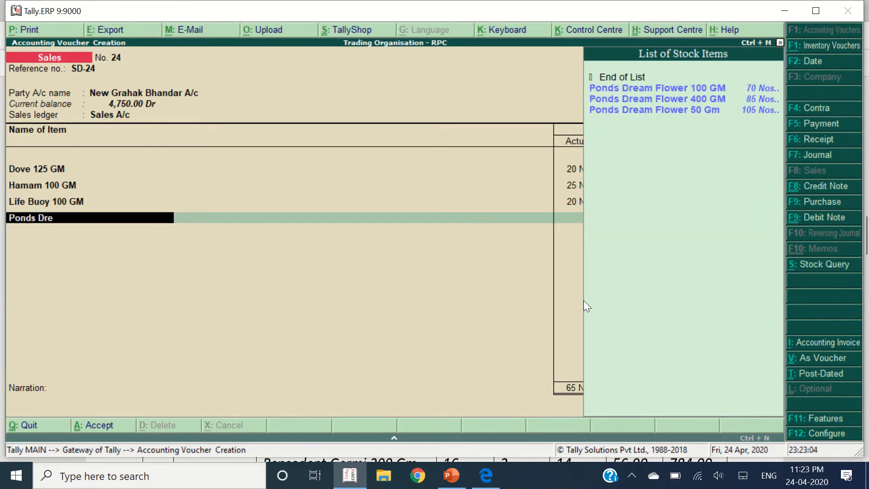
key(Down)
key(Down)
key(Down)
key(Return)
Using the PDF figures, enter 25 actual and 23 billed for Ponds Dream Flower 50 Gm, accepting the 27.00 rate
key(alt+Tab)
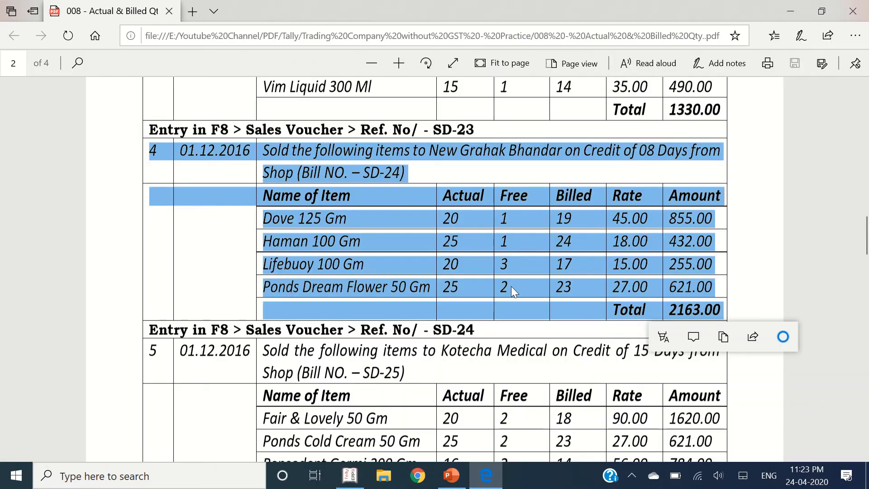
key(alt+Tab)
text(25)
key(Return)
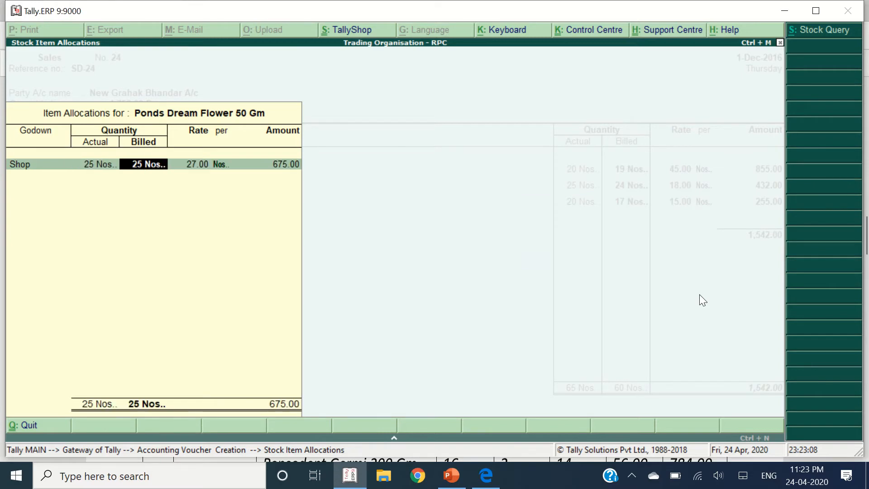
text(23)
key(Return)
key(Return)
key(Return)
key(Return)
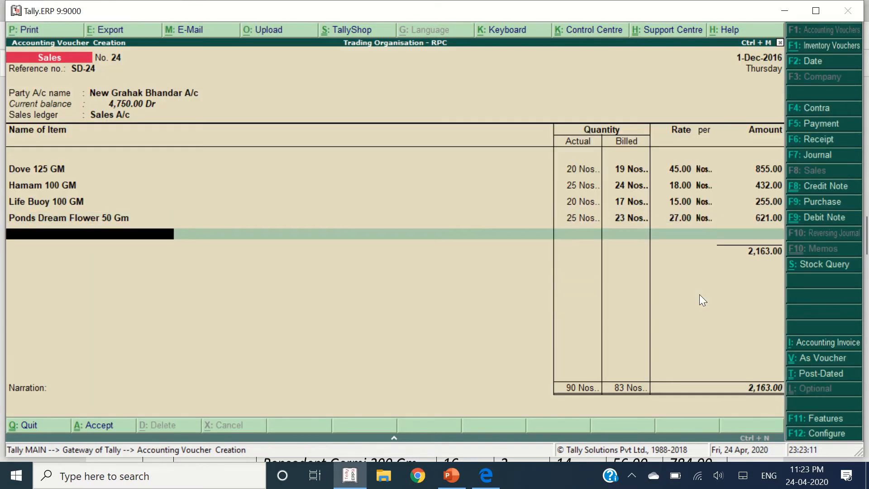
End the item list, set the new bill reference for New Grahak Bhandar A/c to SD-24 and save the voucher
key(Return)
key(Return)
key(alt+Tab)
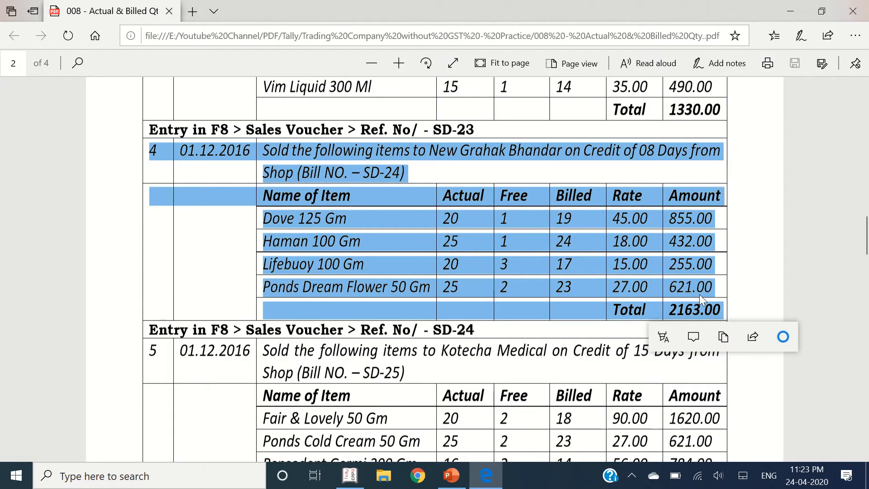
key(alt+Tab)
key(Return)
key(Return)
key(BackSpace)
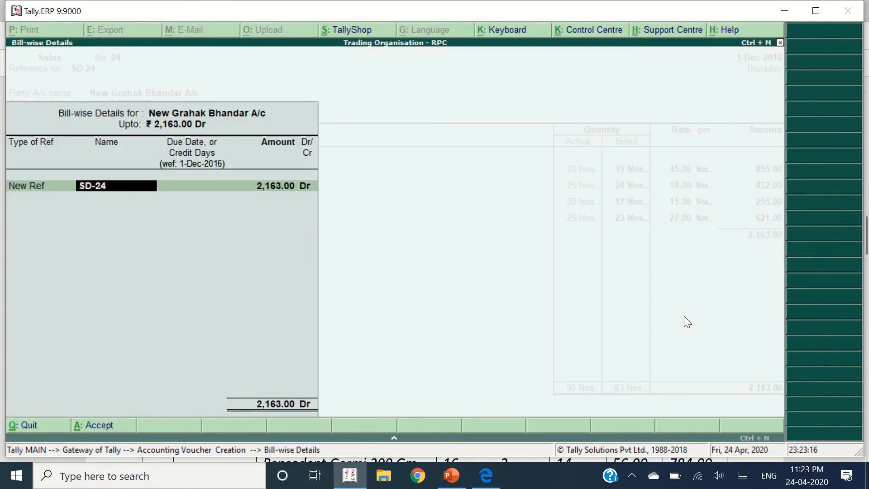
key(Return)
key(Return)
key(Return)
key(Return)
Highlight the PDF's fifth sales entry and start the next sales voucher with reference number SD-25
key(alt+Tab)
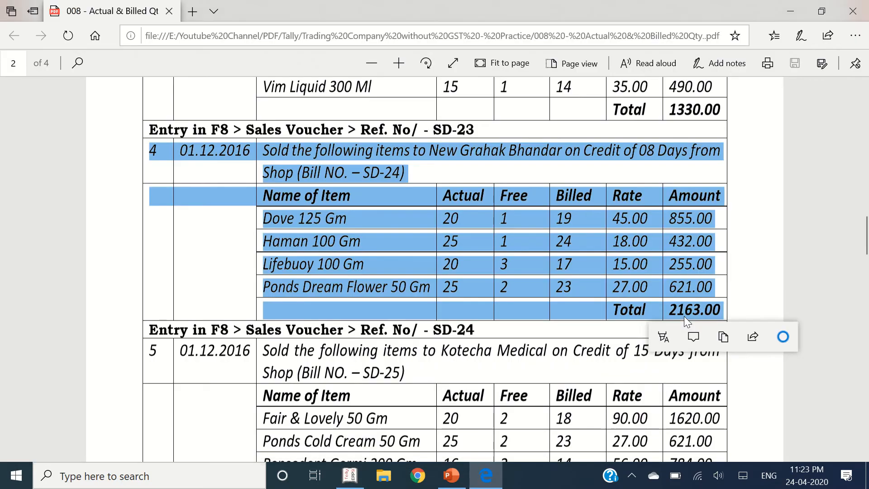
click(332, 344)
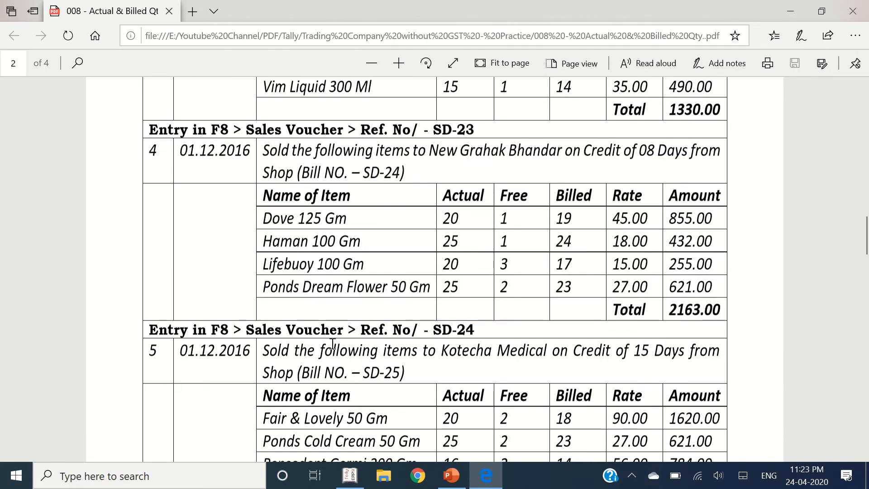
scroll(333, 344, down, 4)
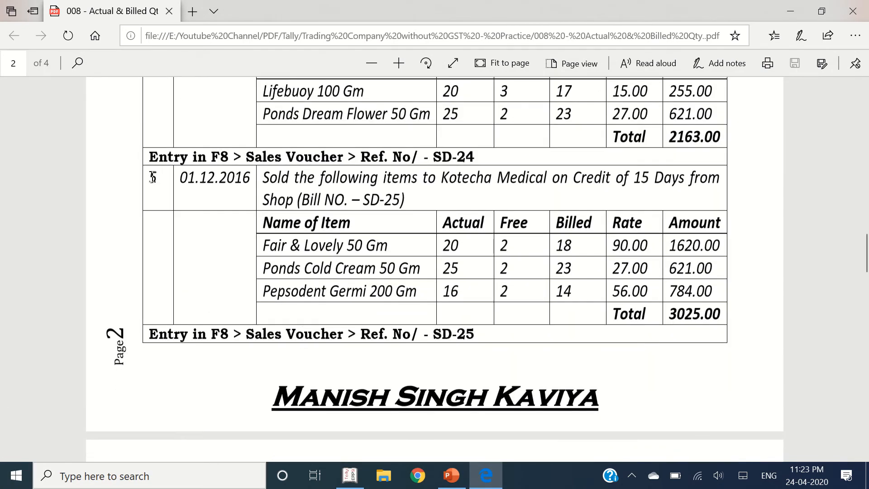
drag(153, 177, 707, 290)
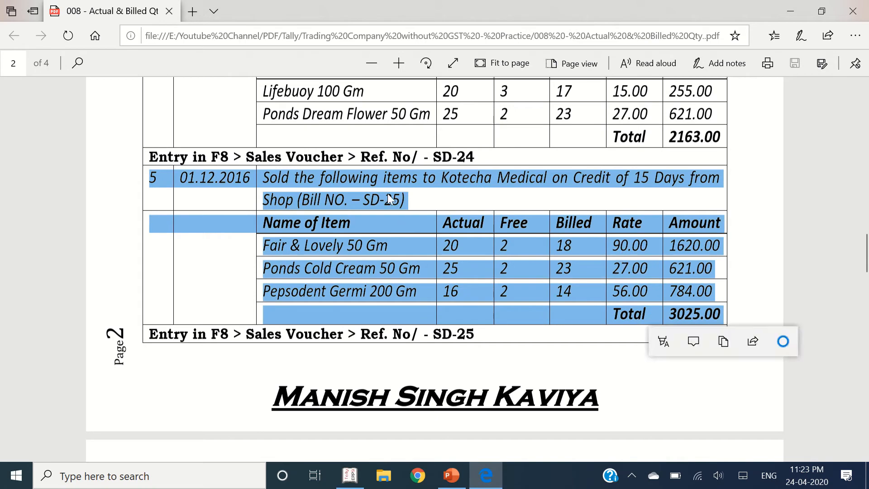
key(alt+Tab)
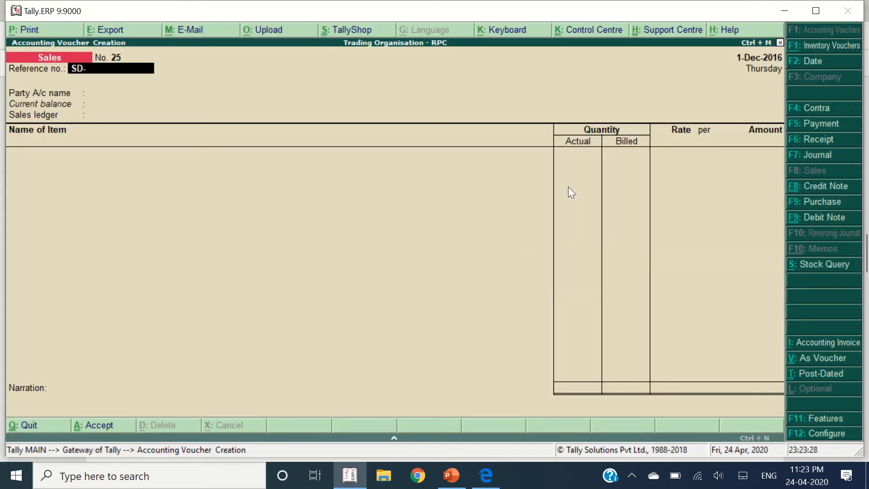
text(25)
key(Return)
Choose Kotecha Medical A/c as the party of voucher SD-25 and accept its party details and sales ledger
text(Kote)
key(Return)
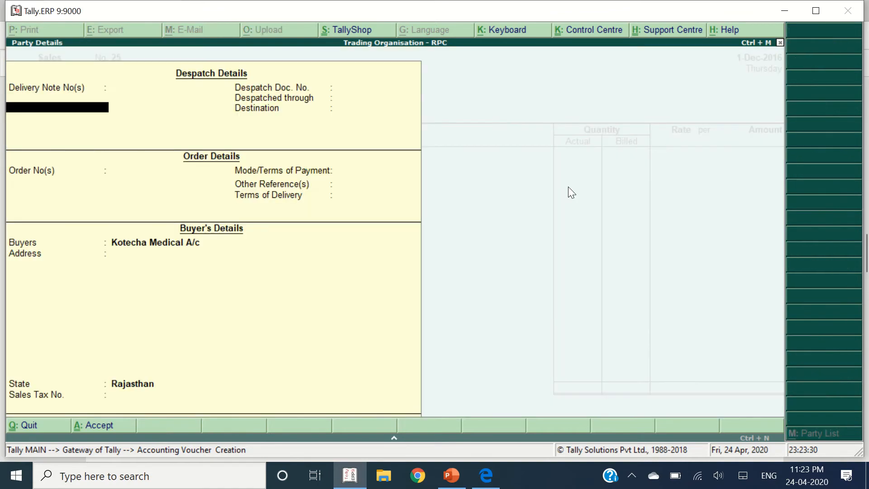
key(Return)
key(Return)
key(Return)
key(ctrl+a)
key(Return)
Add the PDF entry's first item, Fair & Lovely 50 GM, to voucher SD-25 with Shop as its godown
key(alt+Tab)
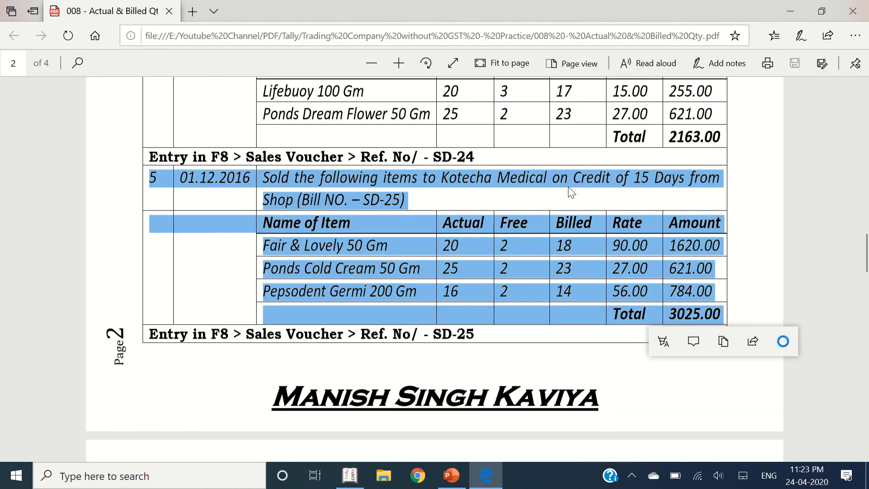
key(alt+Tab)
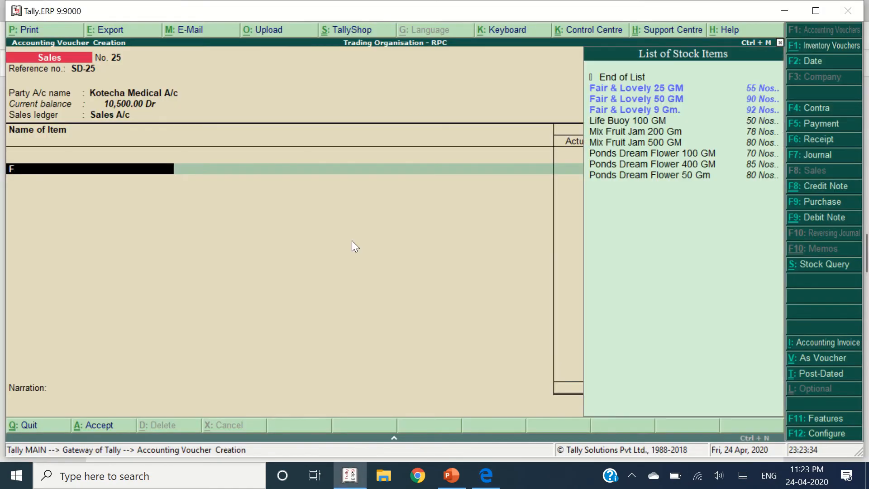
text(Fair)
key(Down)
key(Down)
key(Up)
key(Return)
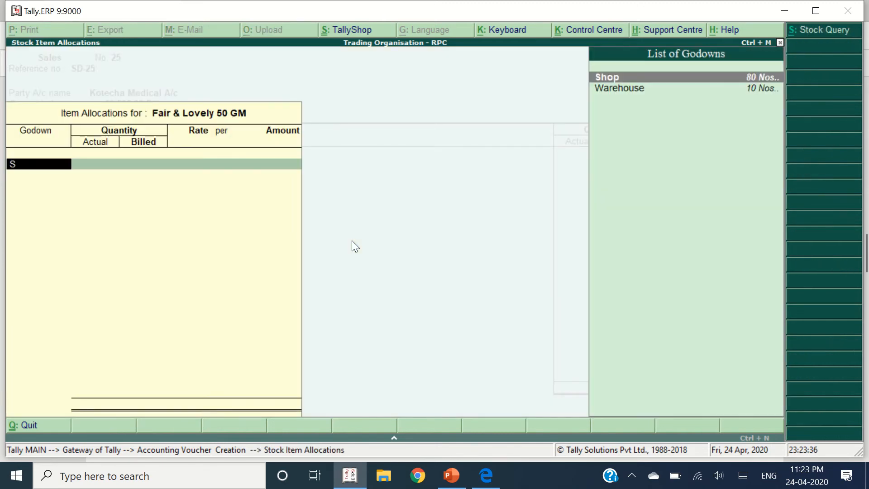
key(Return)
Using the PDF figures, enter 20 actual and 18 billed for Fair & Lovely 50 GM, accepting the 90.00 rate
key(alt+Tab)
key(alt+Tab)
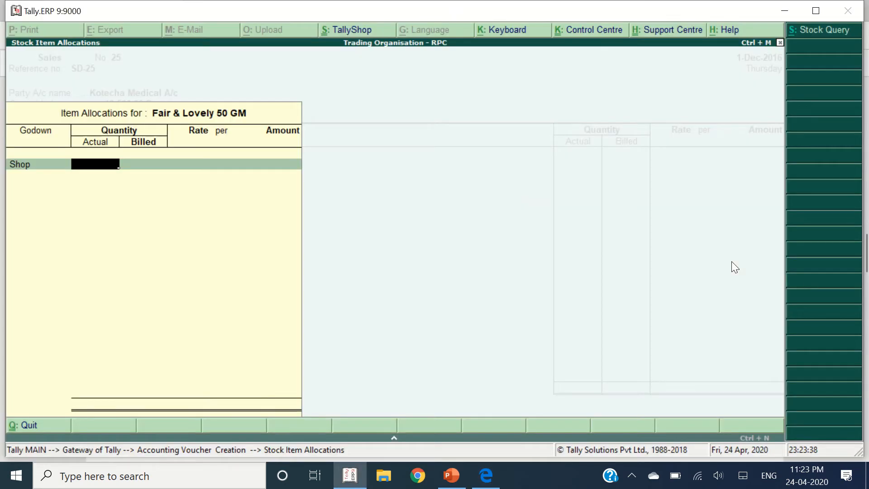
text(20)
key(Return)
text(1)
key(Return)
key(Return)
key(Return)
key(Return)
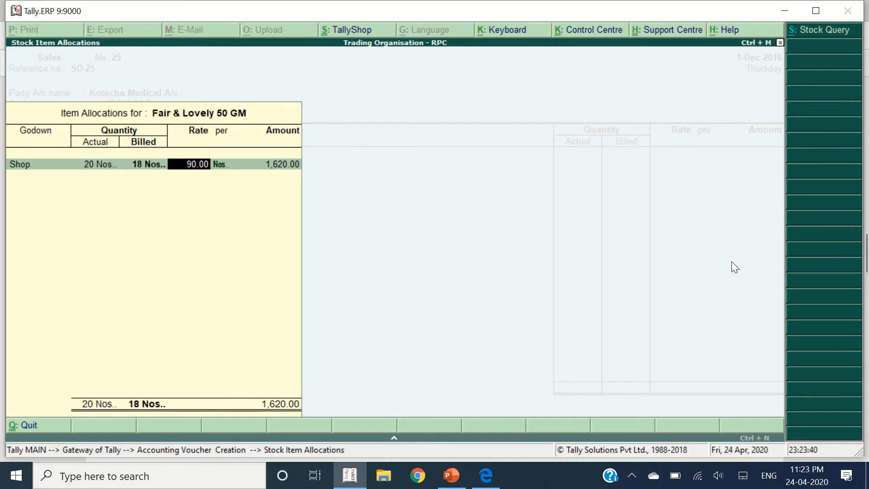
Add the PDF entry's second item, Ponds Cold Cream 50 Gm, to voucher SD-25 with Shop as its godown
key(alt+Tab)
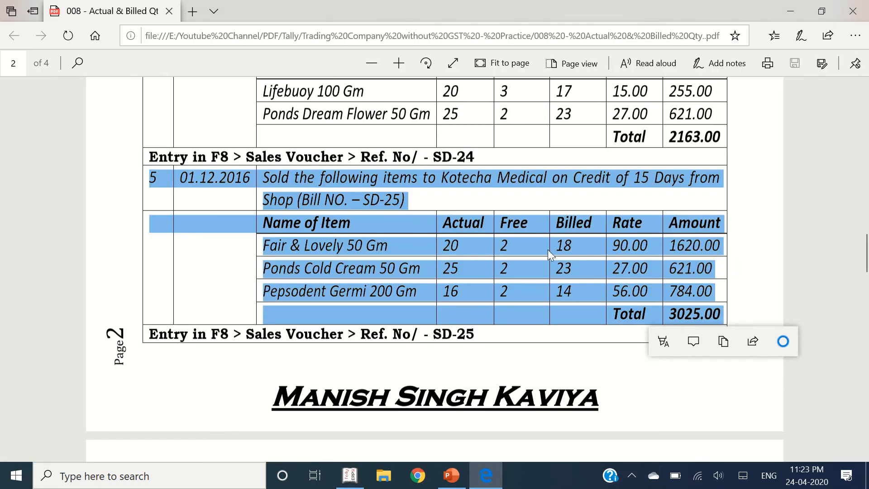
key(alt+Tab)
text(Ponds c)
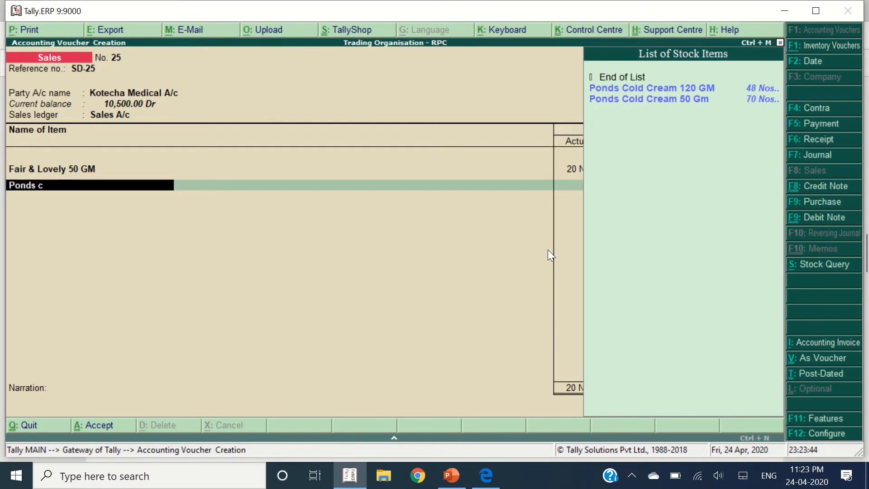
key(Down)
key(Return)
key(Return)
Using the PDF figures, enter 25 actual and 23 billed for Ponds Cold Cream 50 Gm, accepting the 27.00 rate
key(alt+Tab)
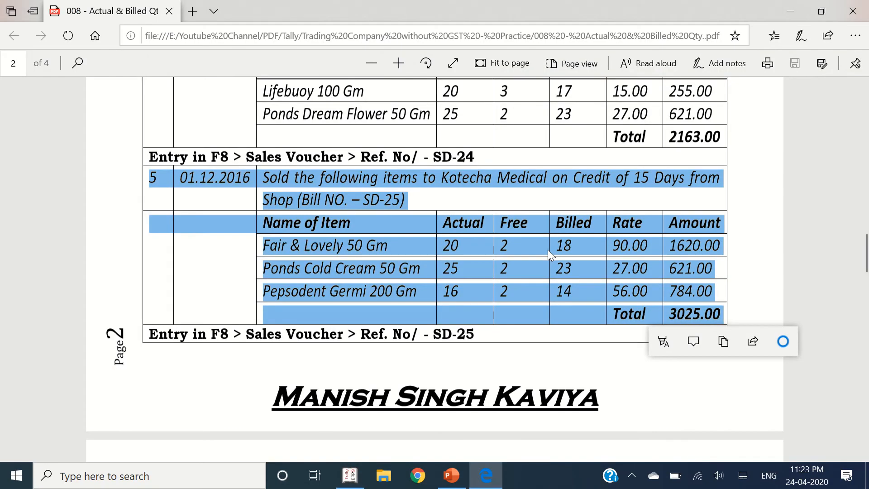
key(alt+Tab)
text(25)
key(Return)
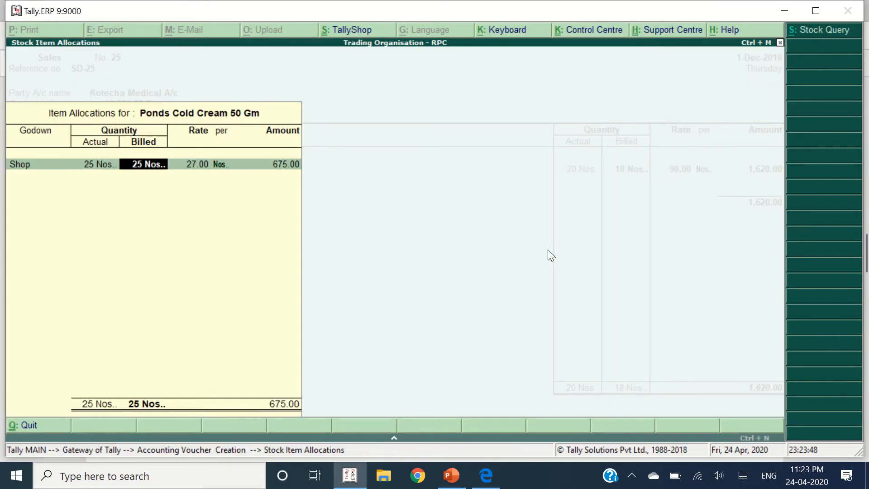
text(23)
key(Return)
key(Return)
key(Return)
key(Return)
key(Return)
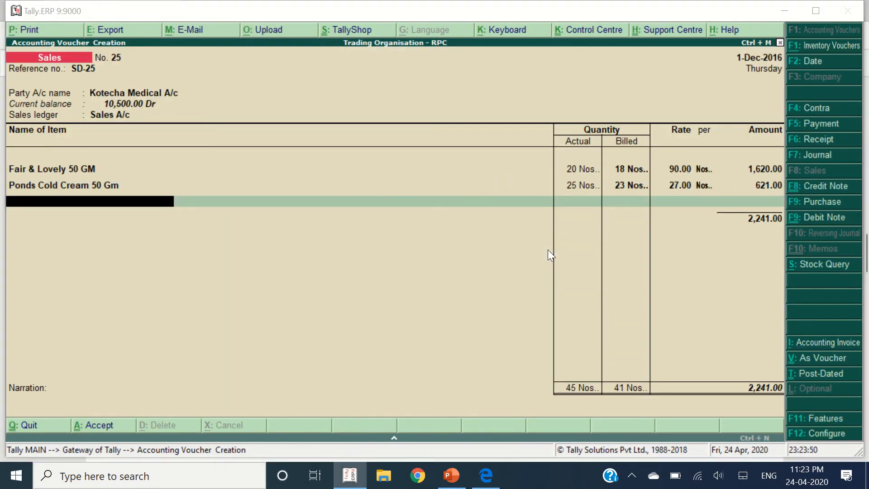
Add the PDF entry's third item, Pepsodent Germi 200 Gm, to voucher SD-25 with Shop as its godown
key(alt+Tab)
key(alt+Tab)
text(Pe)
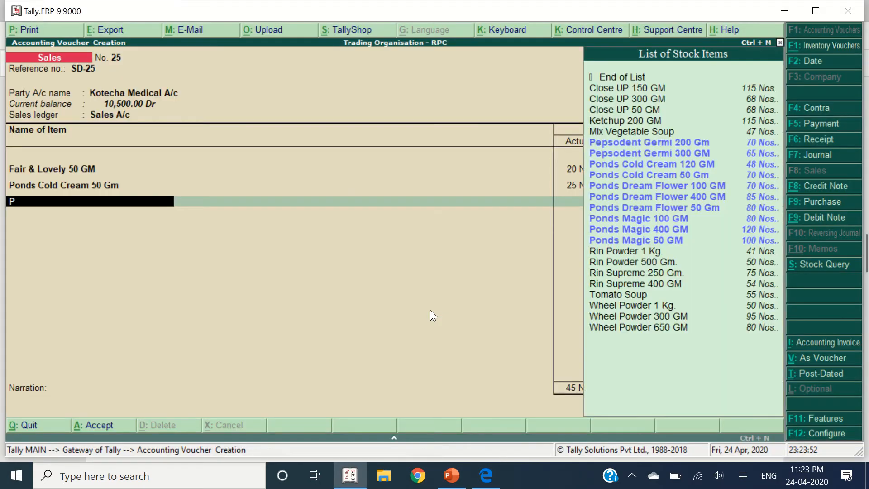
key(Return)
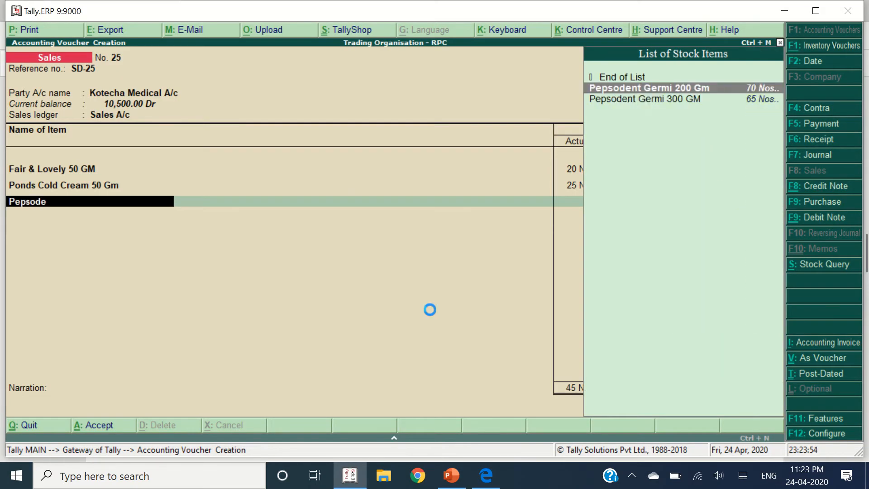
Using the PDF figures, enter 16 actual and 14 billed for Pepsodent Germi 200 Gm, accepting the 56.00 rate
key(alt+Tab)
key(alt+Tab)
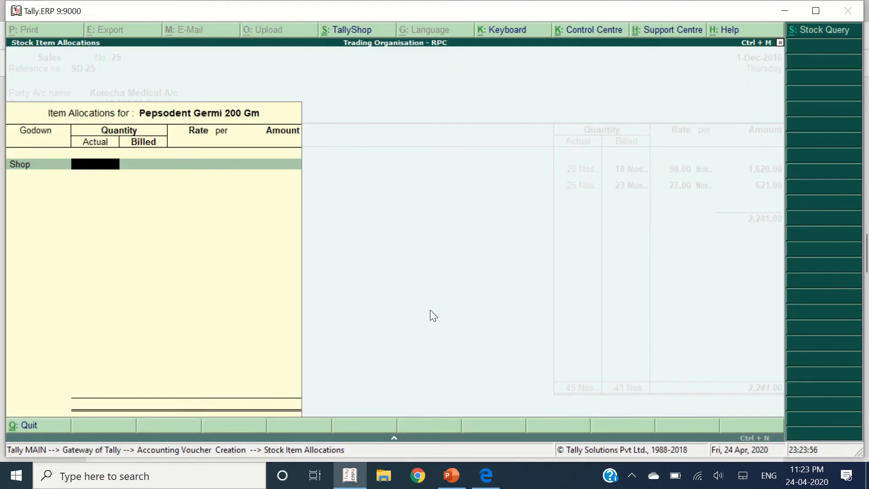
text(16)
key(Return)
text(14)
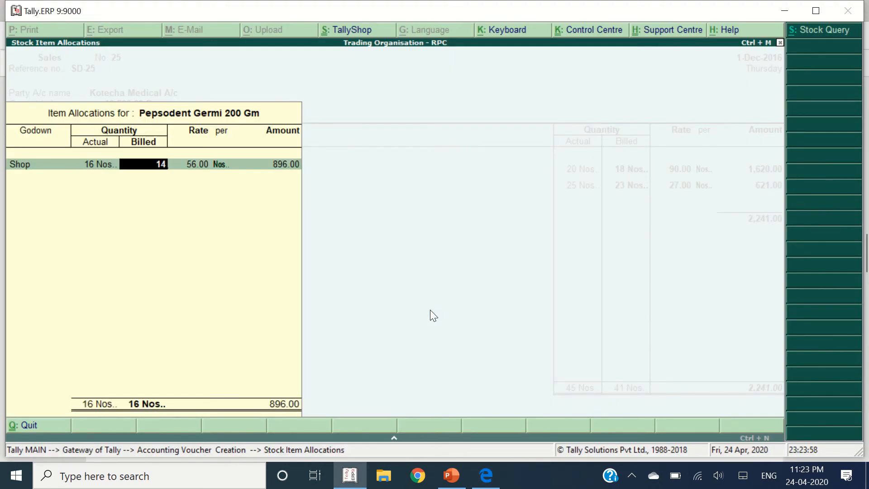
key(Return)
key(Return)
key(Return)
key(Return)
key(Return)
End the item list, record the bill as New Ref SD-25 for the full amount, and save the voucher
key(Return)
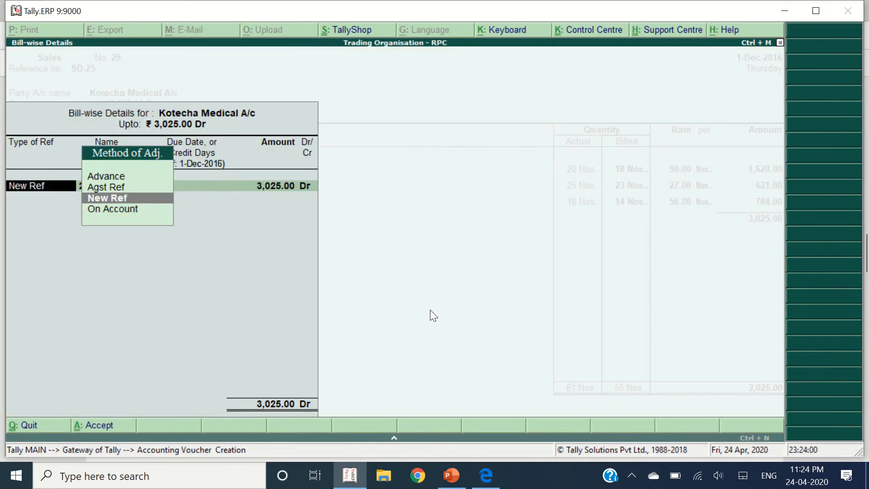
key(Return)
text(S)
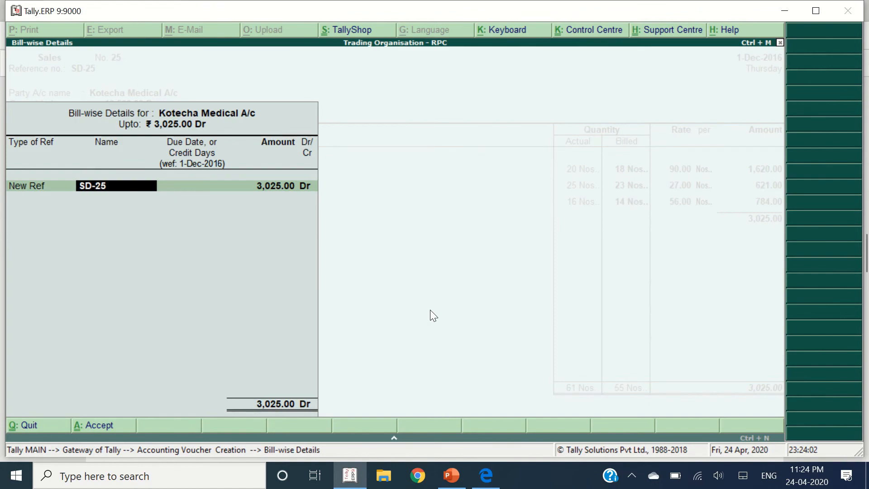
text(D-25)
key(Return)
key(Return)
key(Return)
key(Return)
key(Return)
key(Return)
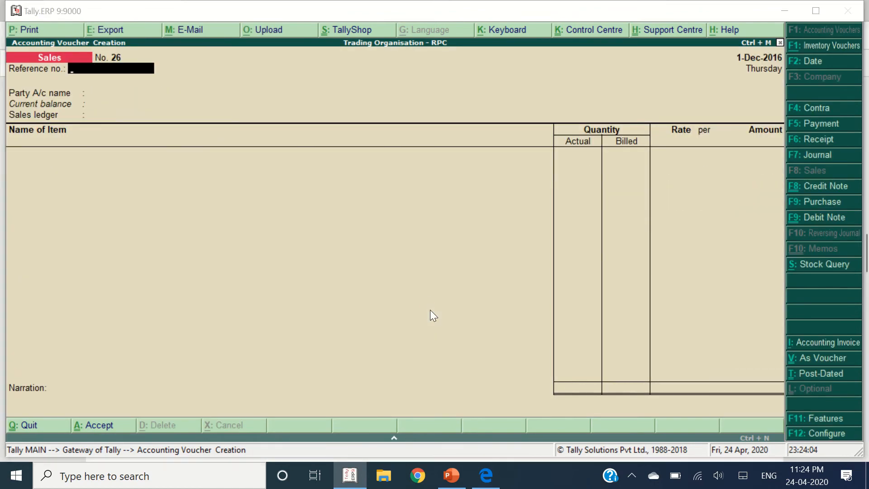
Find entry 6 in the PDF and enter its bill number, SD-26, as the new sales voucher's reference number
key(alt+Tab)
scroll(402, 258, down, 8)
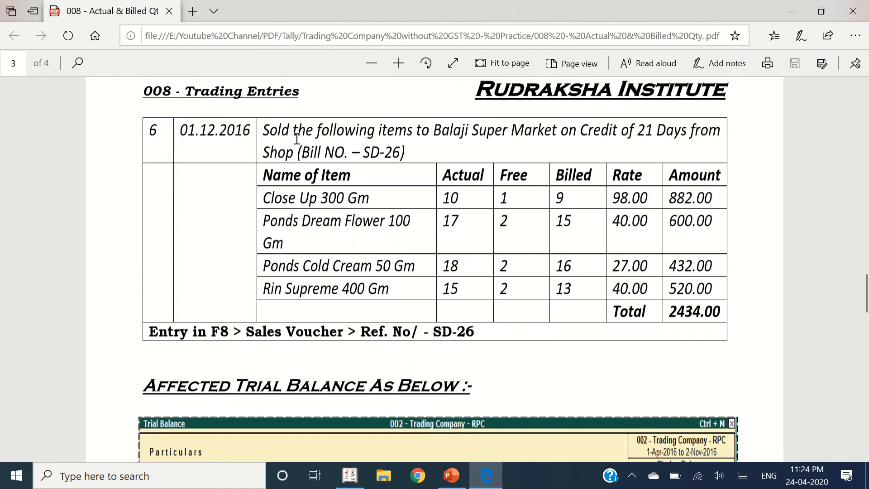
drag(167, 126, 773, 312)
key(alt+Tab)
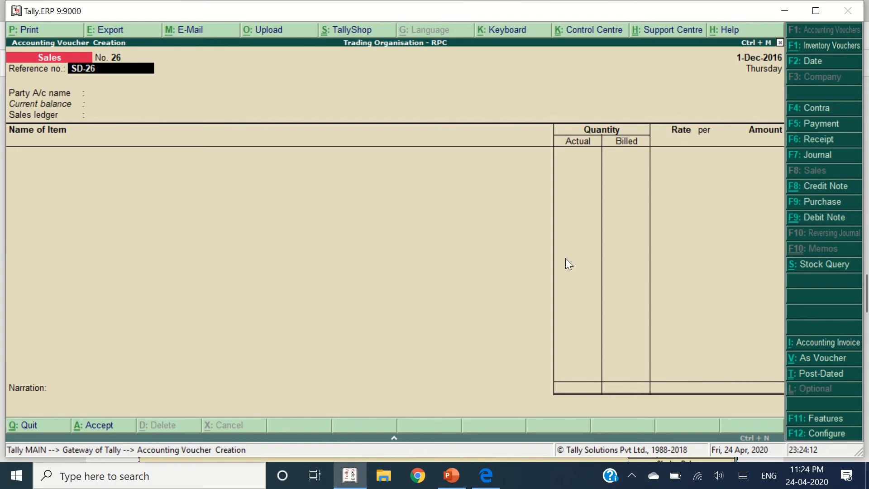
key(Return)
Choose Balaji Super Market A/c as the party of voucher SD-26 and accept its party details and sales ledger
text(Balaji)
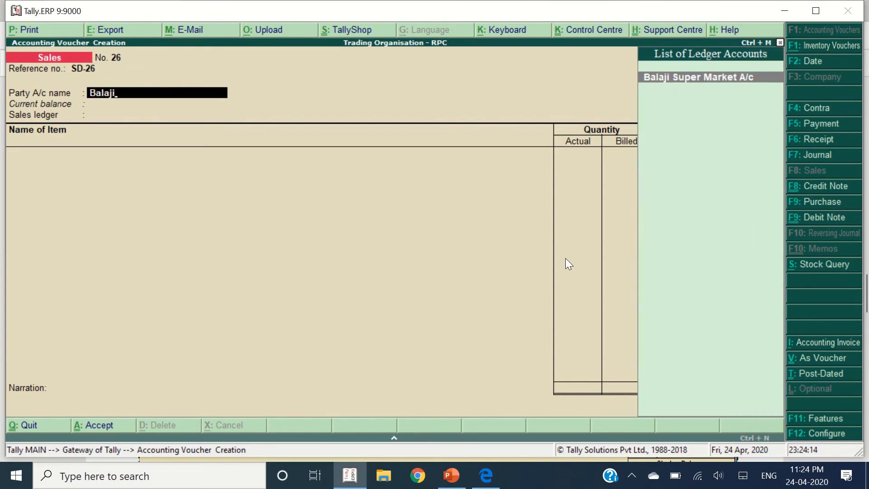
key(Return)
key(ctrl+a)
key(Return)
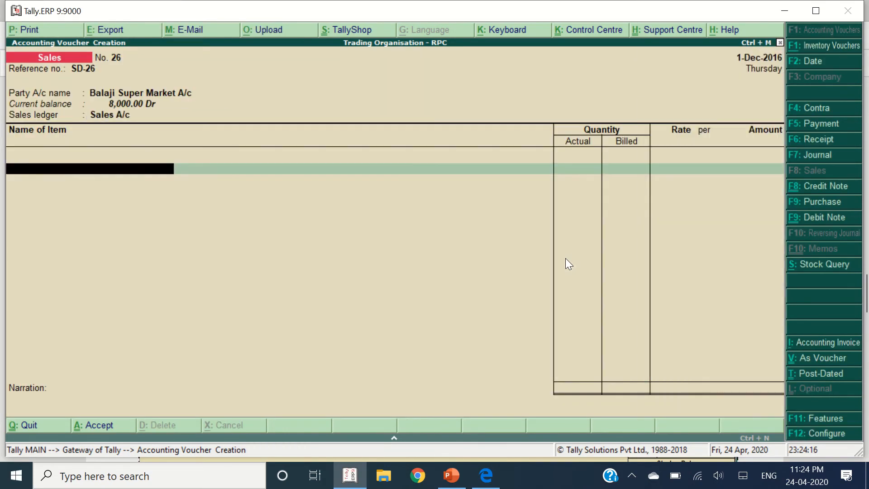
Add the PDF entry's first item, Close UP 300 GM, to voucher SD-26 with Shop as its godown
key(alt+Tab)
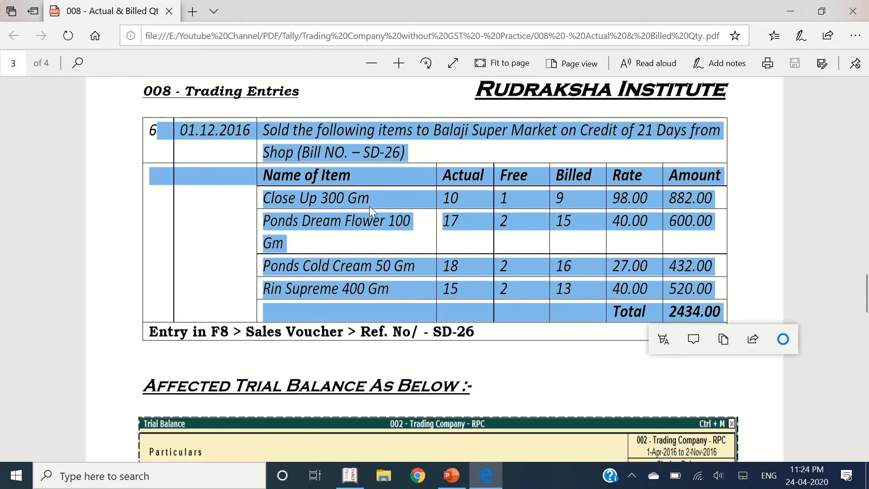
key(alt+Tab)
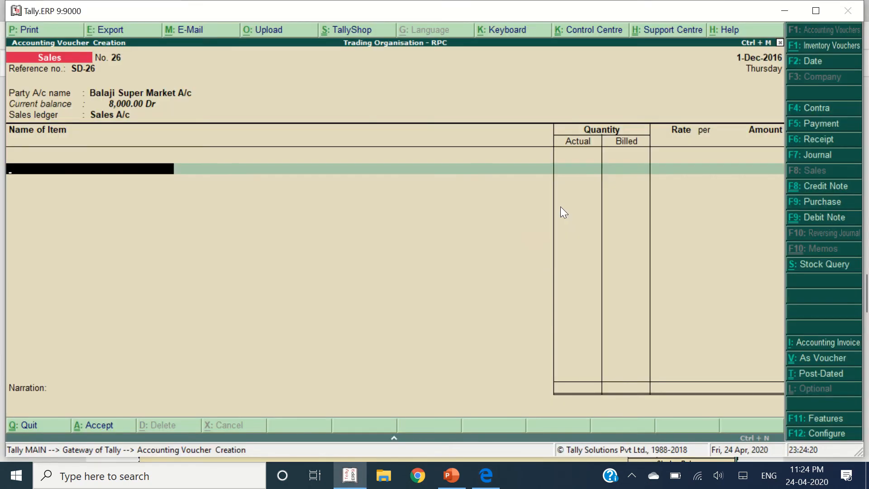
text(Close)
key(Down)
key(Return)
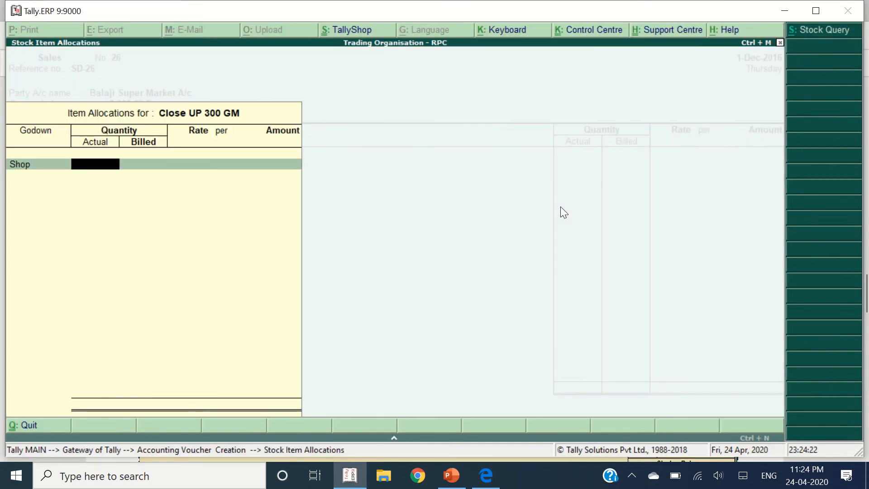
Enter 10 actual and 9 billed for Close UP 300 GM, accepting the 98.00 rate
key(Return)
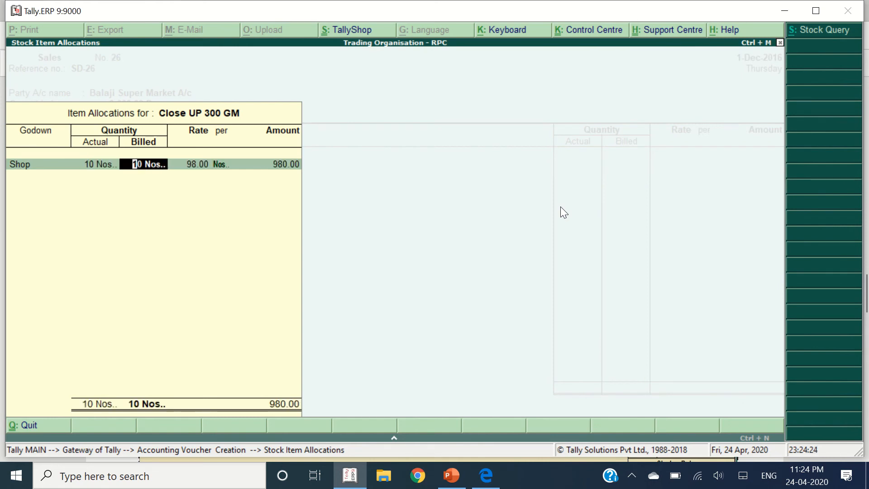
text(9)
key(Return)
key(Return)
key(Return)
key(Return)
Add the PDF entry's second item, Ponds Dream Flower 100 GM, to voucher SD-26 with Shop as its godown
key(alt+Tab)
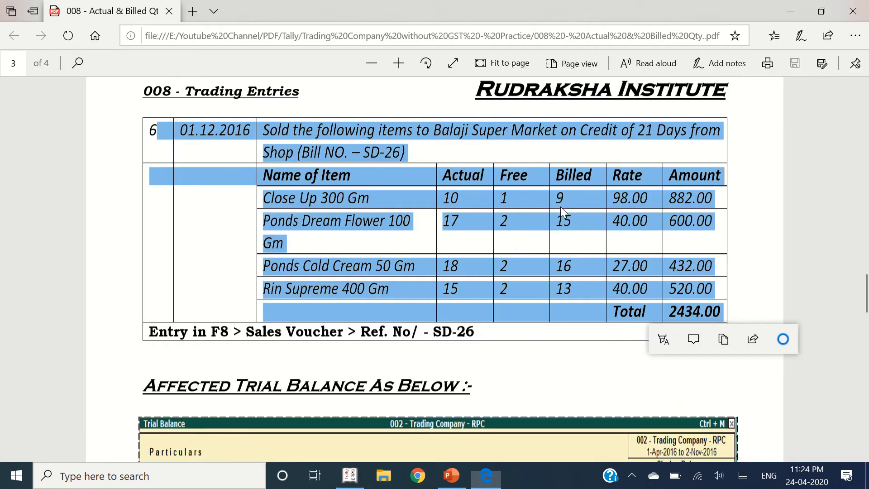
key(alt+Tab)
text(Pon)
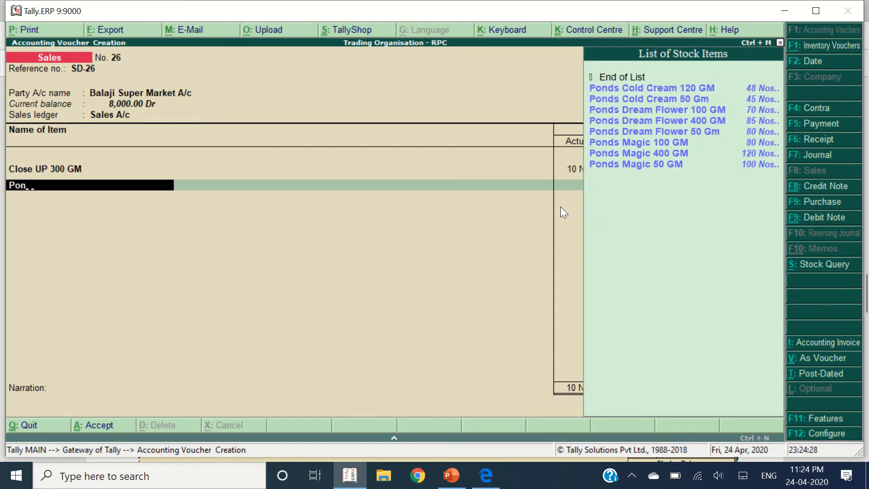
text(ds dre)
key(Down)
key(Up)
key(Return)
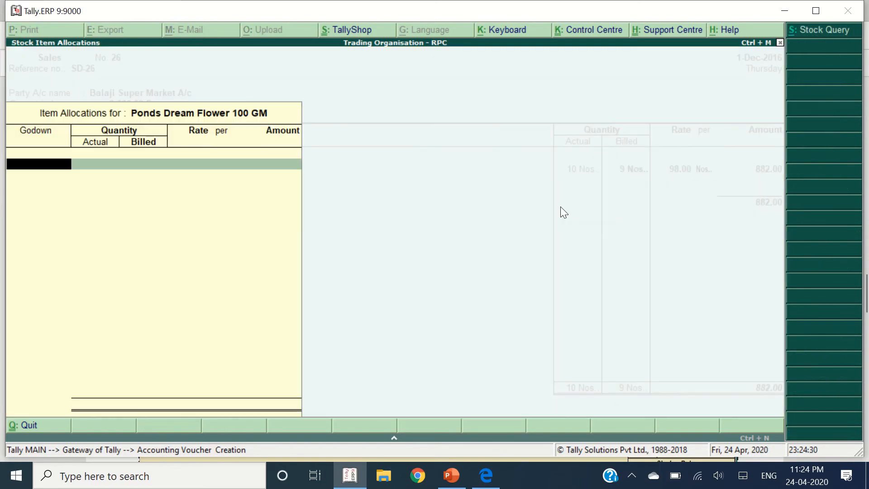
key(Return)
Using the PDF figures, enter 17 actual and 15 billed for Ponds Dream Flower 100 GM, accepting the 40.00 rate
key(alt+Tab)
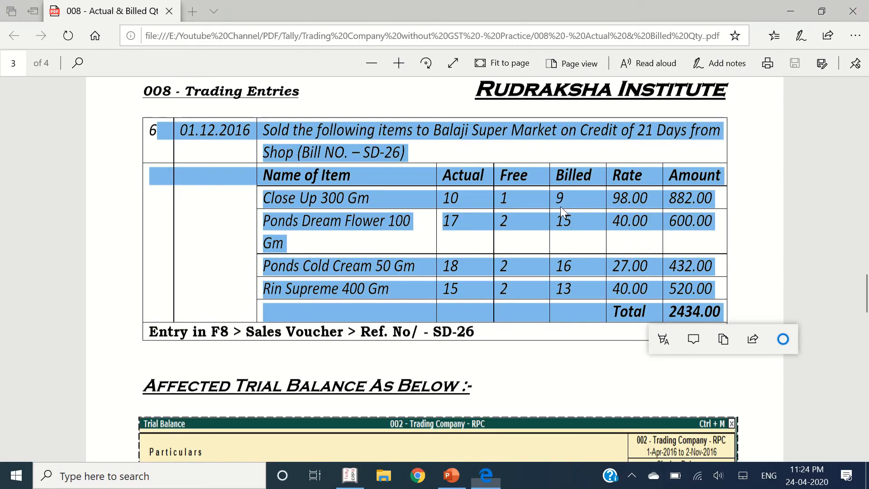
key(alt+Tab)
text(17)
key(Return)
text(15)
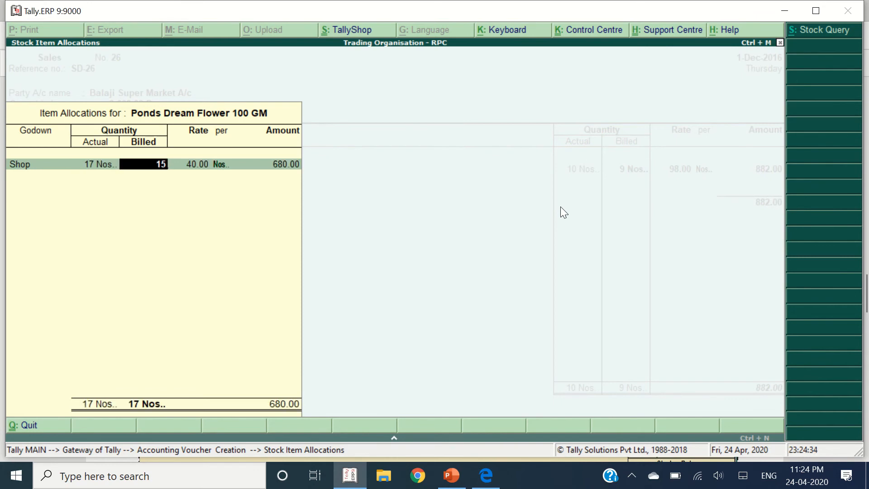
key(Return)
key(Return)
key(Return)
key(Return)
key(Up)
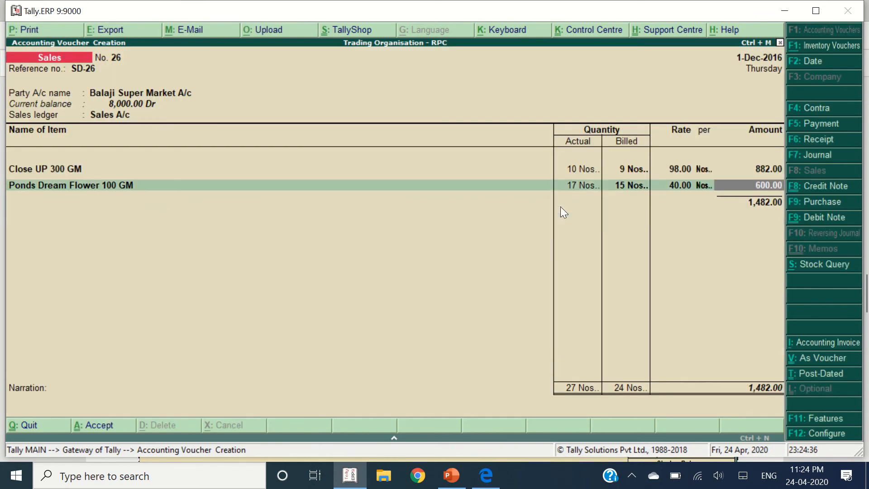
key(Down)
Add the PDF entry's third item, Ponds Cold Cream 50 Gm, to voucher SD-26
key(alt+Tab)
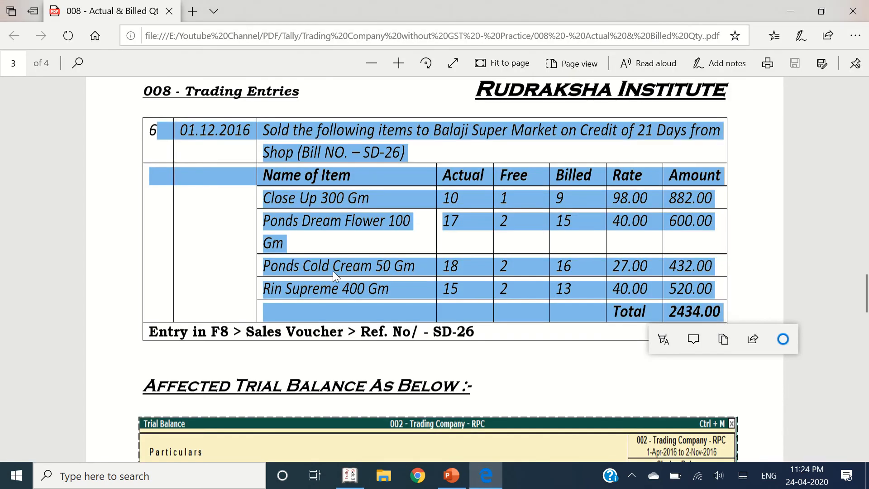
key(alt+Tab)
text(Ponds)
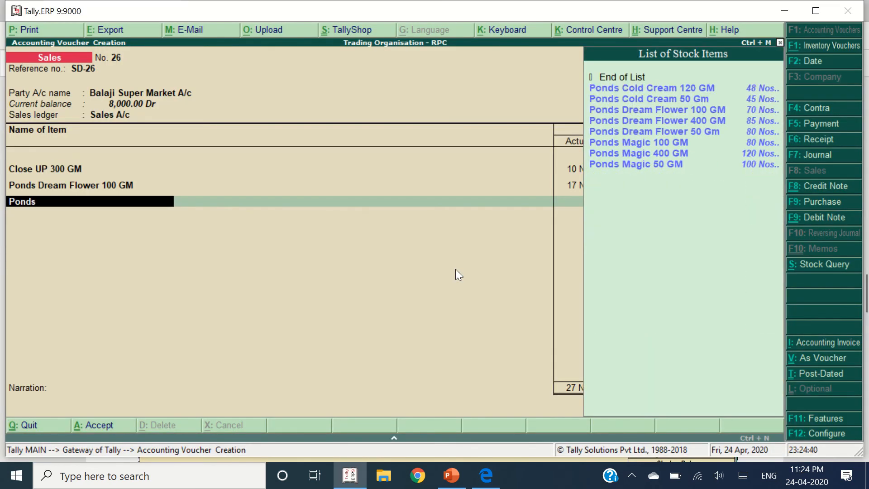
text( Cold)
key(Down)
key(Return)
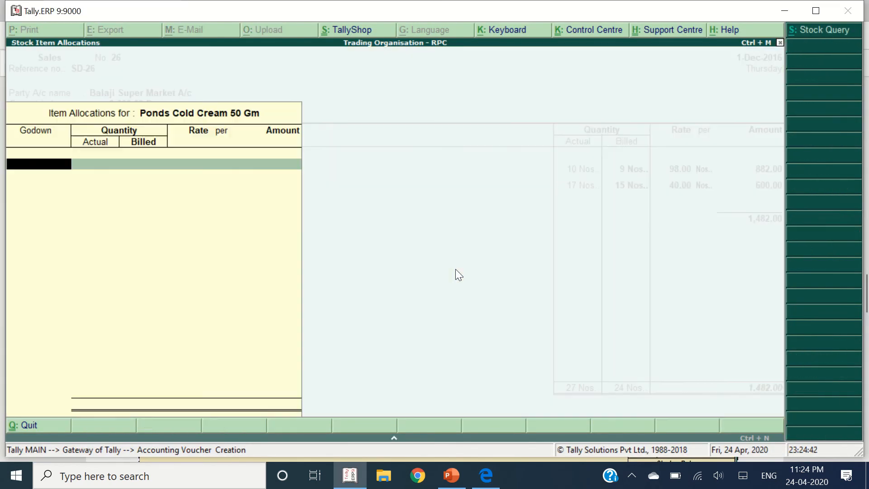
Allocate Ponds Cold Cream 50 Gm from Shop with the PDF's 18 actual and 16 billed, accepting the 27.00 rate
key(alt+Tab)
key(alt+Tab)
text(1)
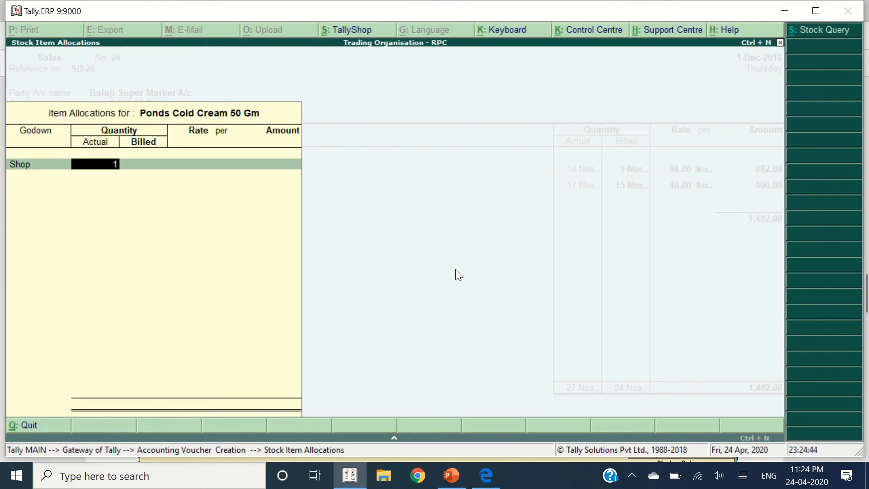
text(8)
key(Return)
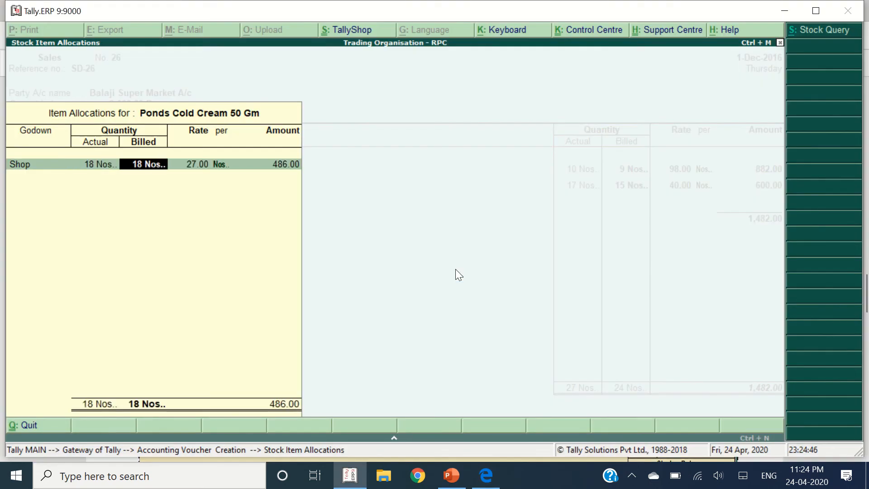
text(16)
key(Return)
key(Return)
key(Return)
key(Return)
key(Return)
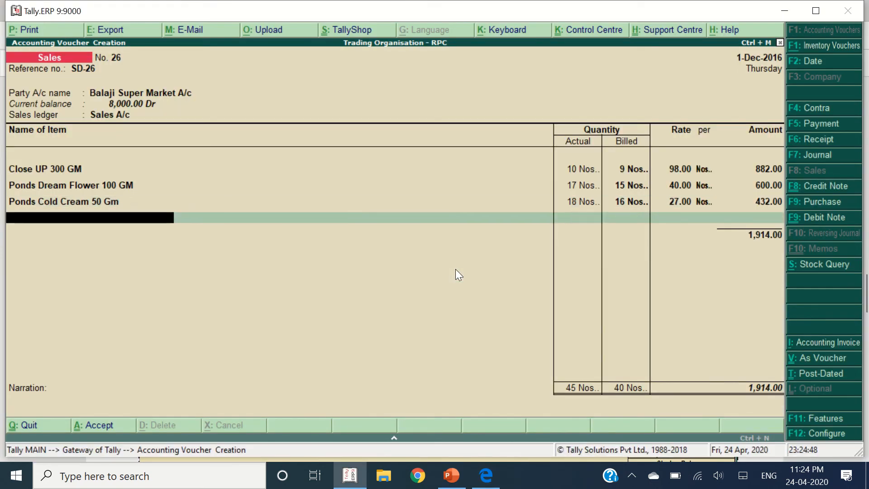
Add the PDF entry's fourth item, Rin Supreme 400 GM, to voucher SD-26 with Shop as its godown
key(alt+Tab)
key(alt+Tab)
text(Rin)
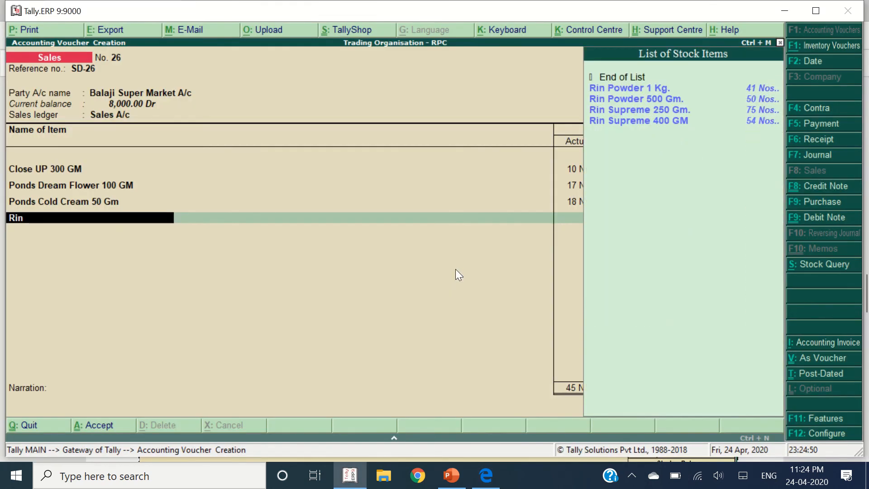
text(sup)
key(Down)
key(Return)
text(S)
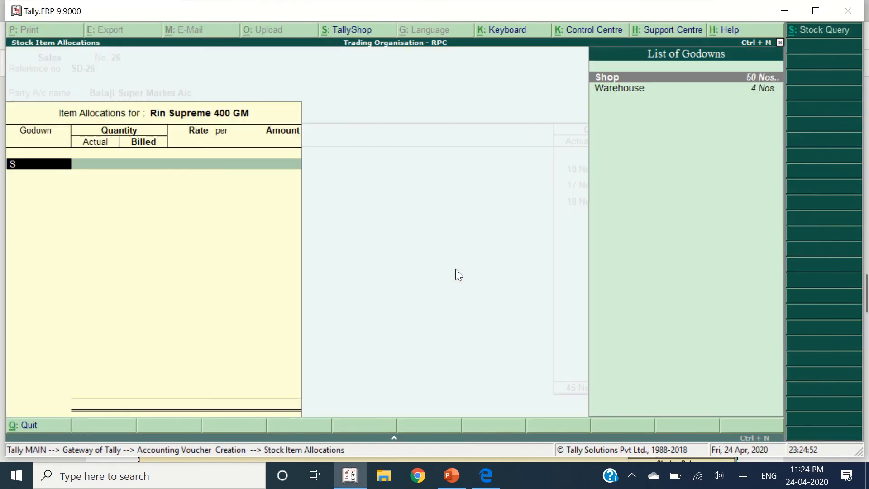
key(Return)
Using the PDF figures, enter 15 actual and 13 billed for Rin Supreme 400 GM at the 40.00 rate, ending its allocation
key(alt+Tab)
key(alt+Tab)
text(1)
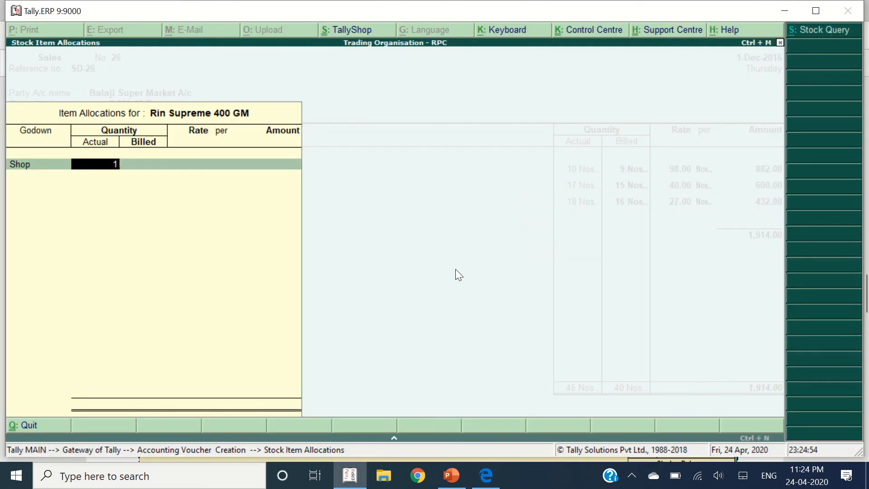
text(5)
key(Return)
text(13)
key(Return)
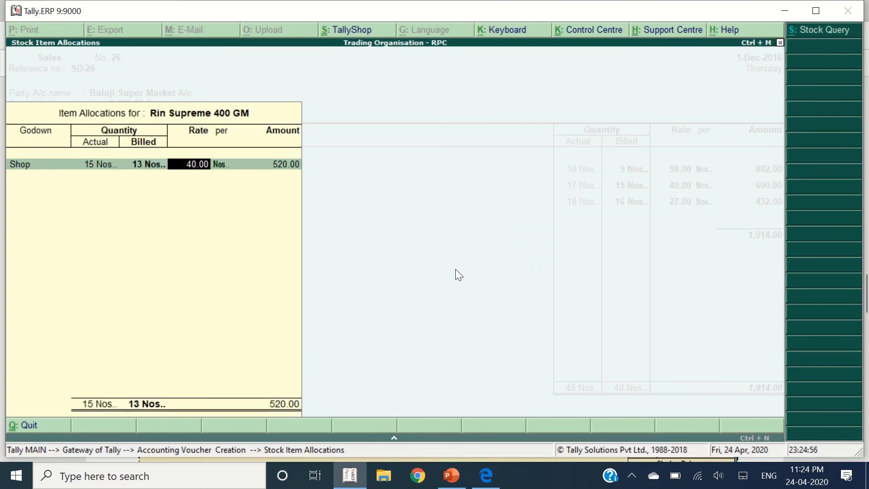
key(Return)
key(Return)
key(Return)
key(Return)
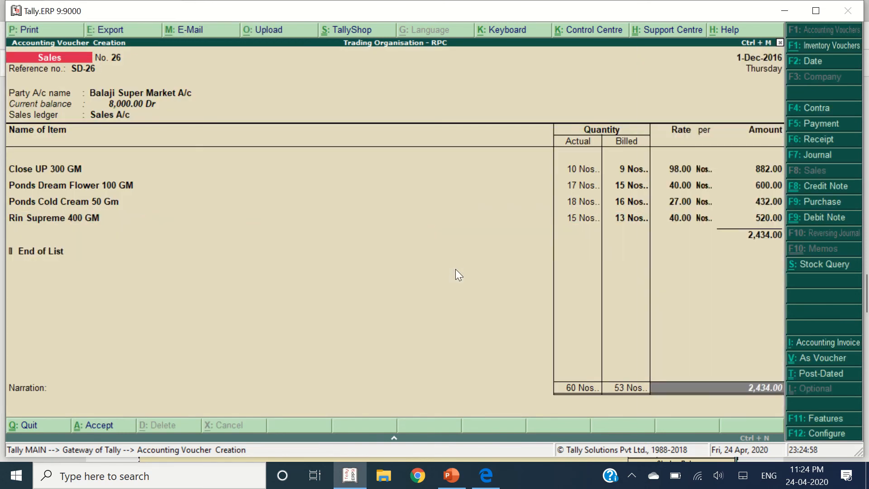
Finish the SD-26 item list, enter SD-26 as Balaji Super Market's new bill reference for the full amount, and save the voucher
key(alt+Tab)
key(alt+Tab)
key(Return)
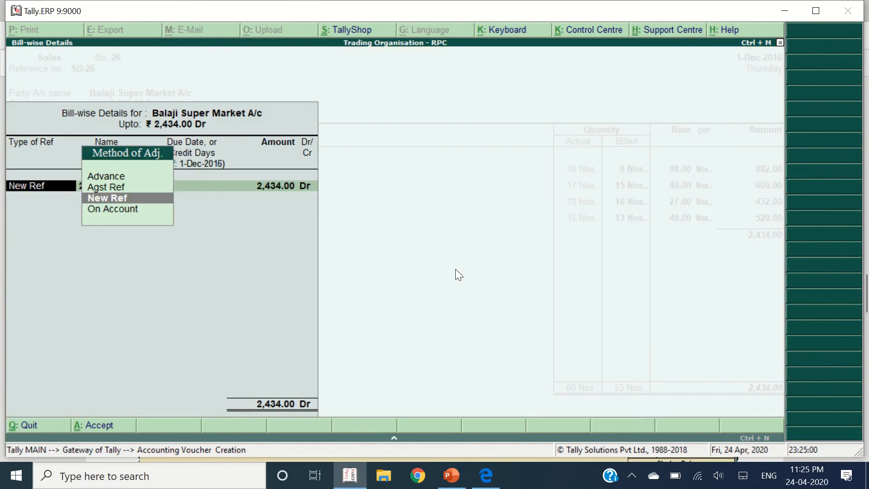
key(Return)
text(SD-)
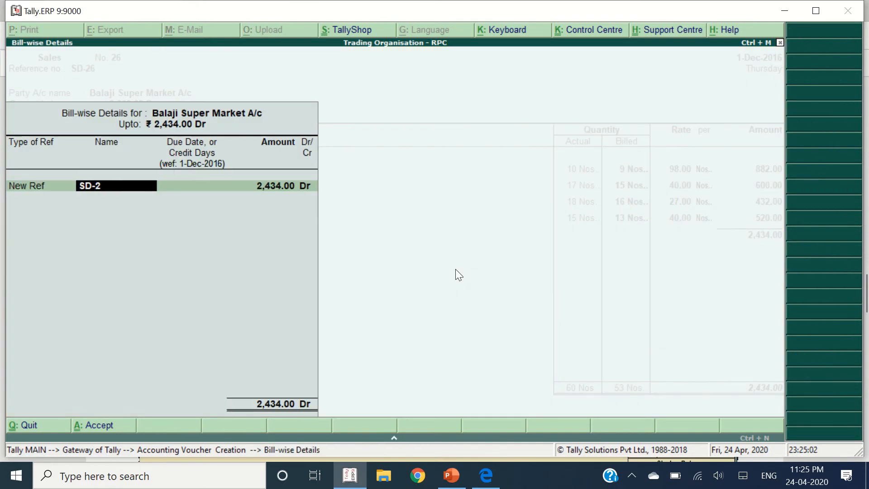
key(Return)
key(Return)
key(Return)
key(Return)
key(Return)
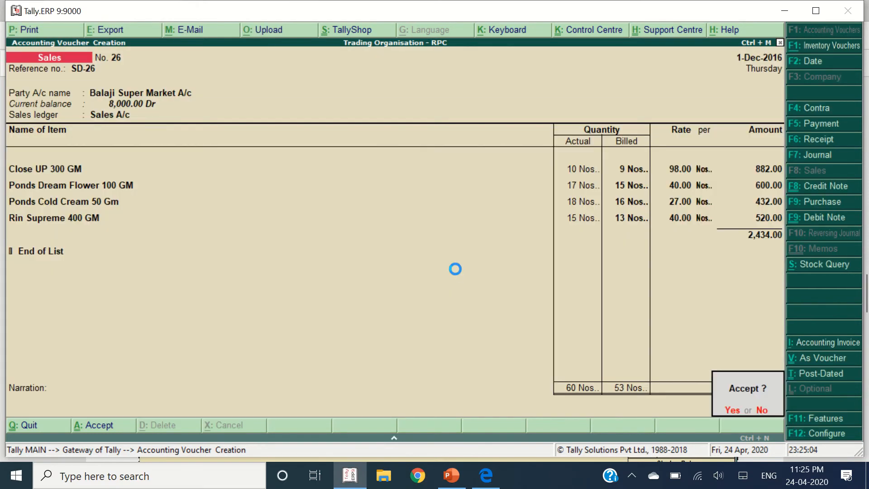
Switch to the practice PDF and examine its affected trial balance through to the grand total
key(alt+Tab)
scroll(447, 264, down, 5)
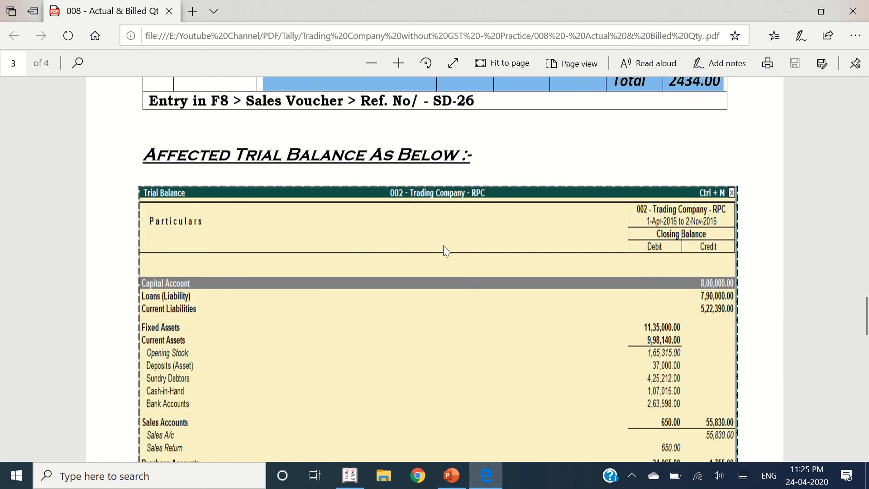
scroll(444, 251, down, 14)
scroll(462, 258, down, 5)
scroll(375, 272, up, 15)
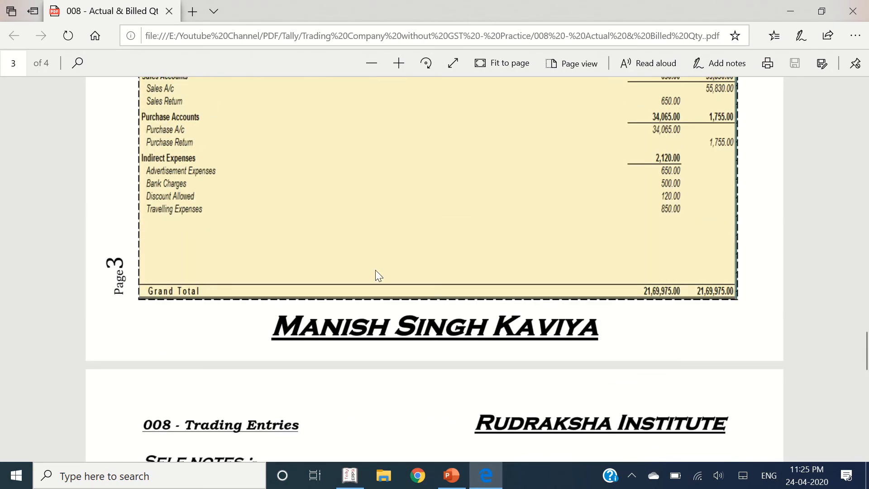
Switch back to Tally, quit voucher creation and display the company's Trial Balance
key(alt+Tab)
key(Escape)
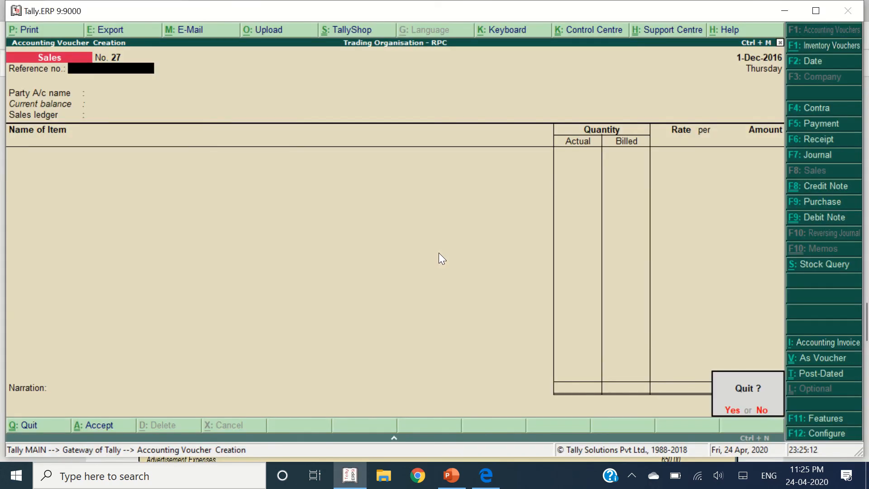
key(Return)
key(Up)
key(Up)
key(Up)
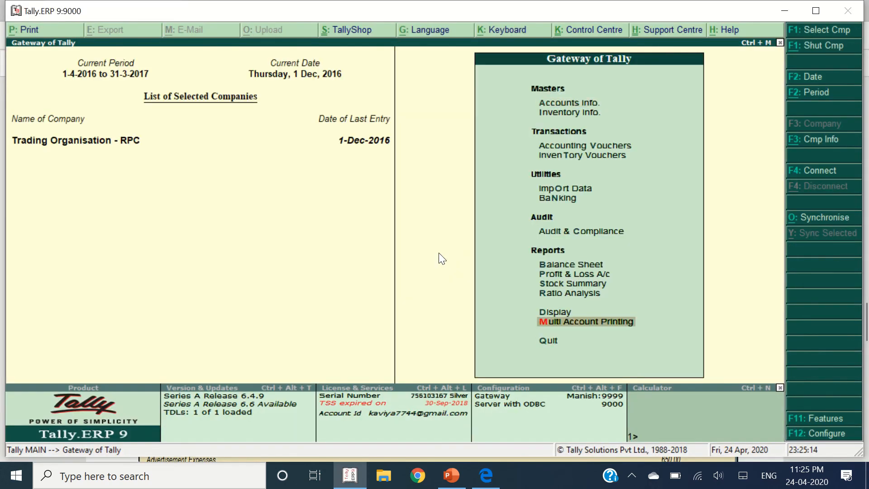
key(Return)
key(Down)
key(Up)
key(Return)
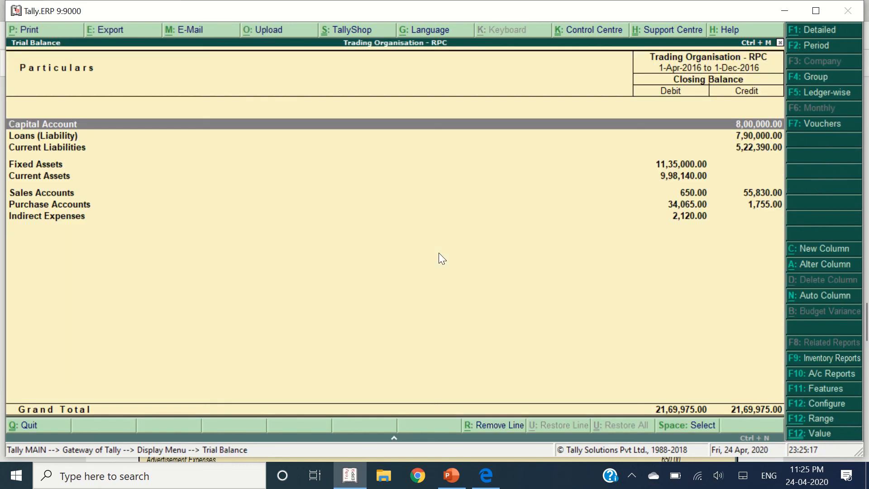
Compare the Trial Balance's group balances and grand total in Tally with those in the practice PDF
key(Down)
key(Down)
key(Down)
key(Down)
key(Down)
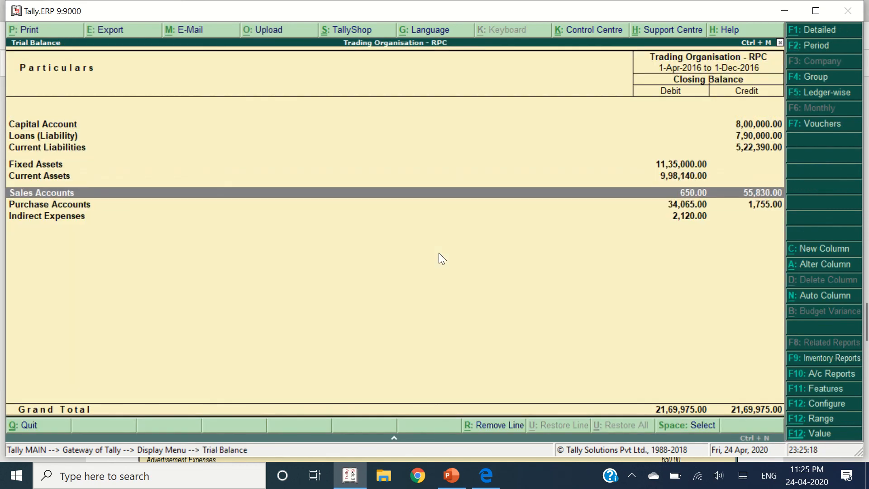
key(alt+Tab)
scroll(627, 311, down, 4)
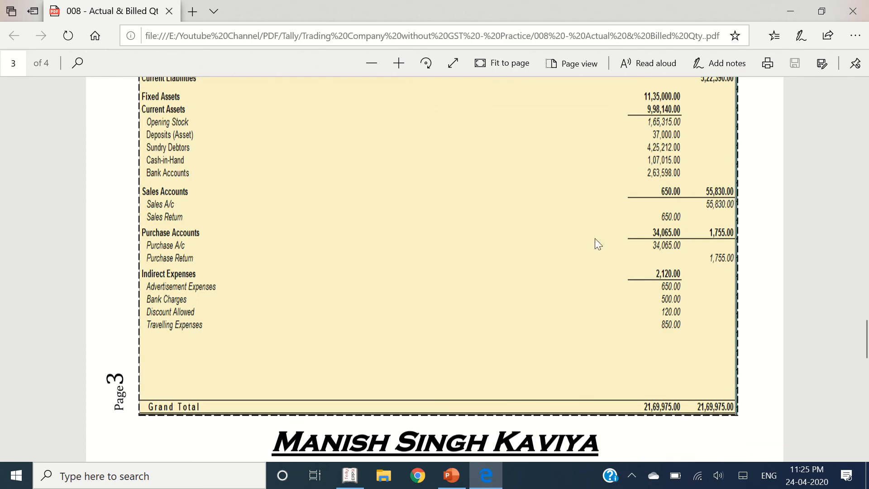
scroll(563, 246, up, 15)
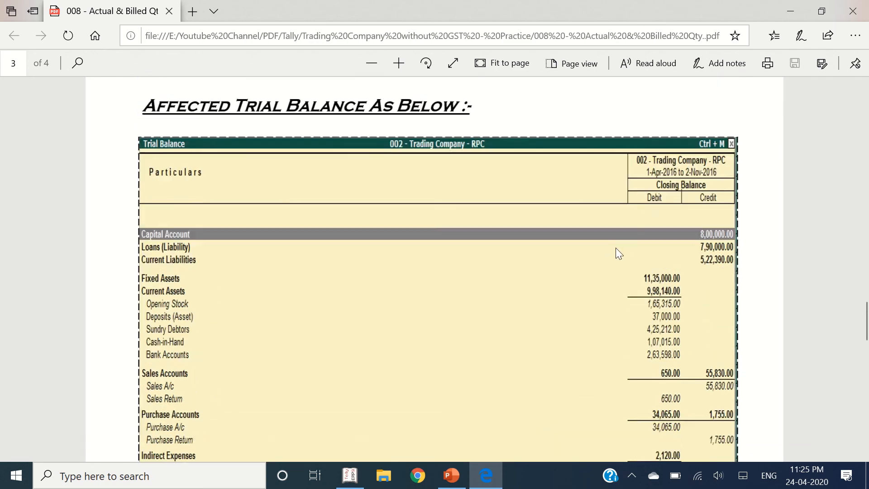
Look through the PDF's remaining page, return to its first page and switch to the PowerPoint presentation
scroll(608, 248, up, 8)
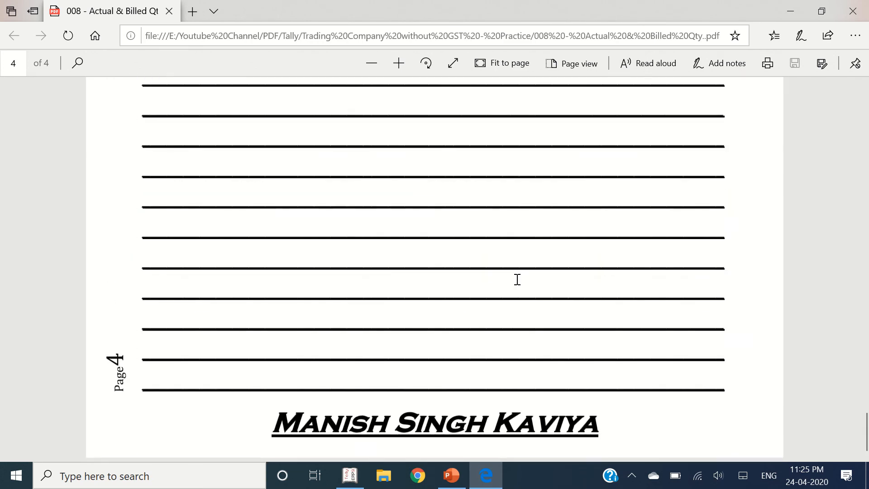
scroll(513, 278, up, 20)
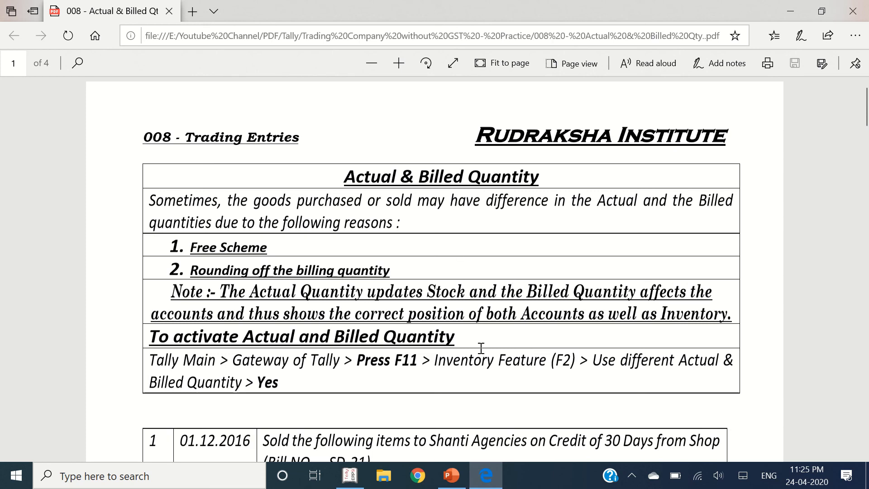
click(451, 476)
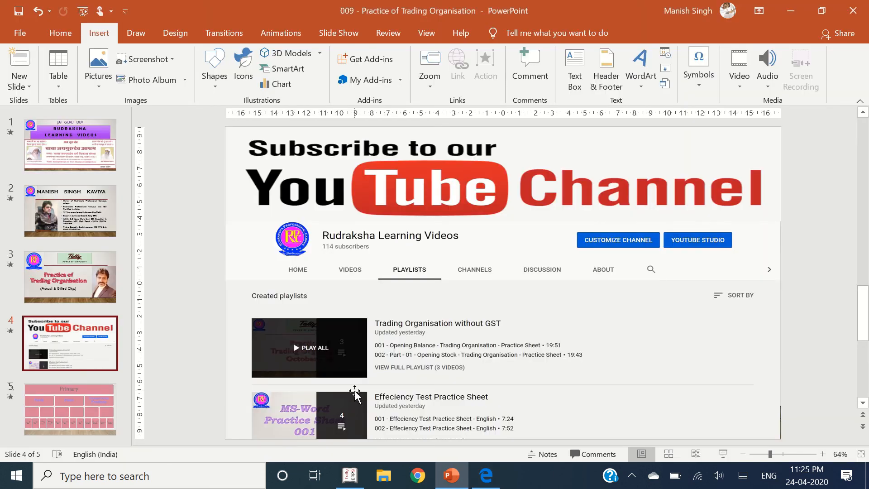